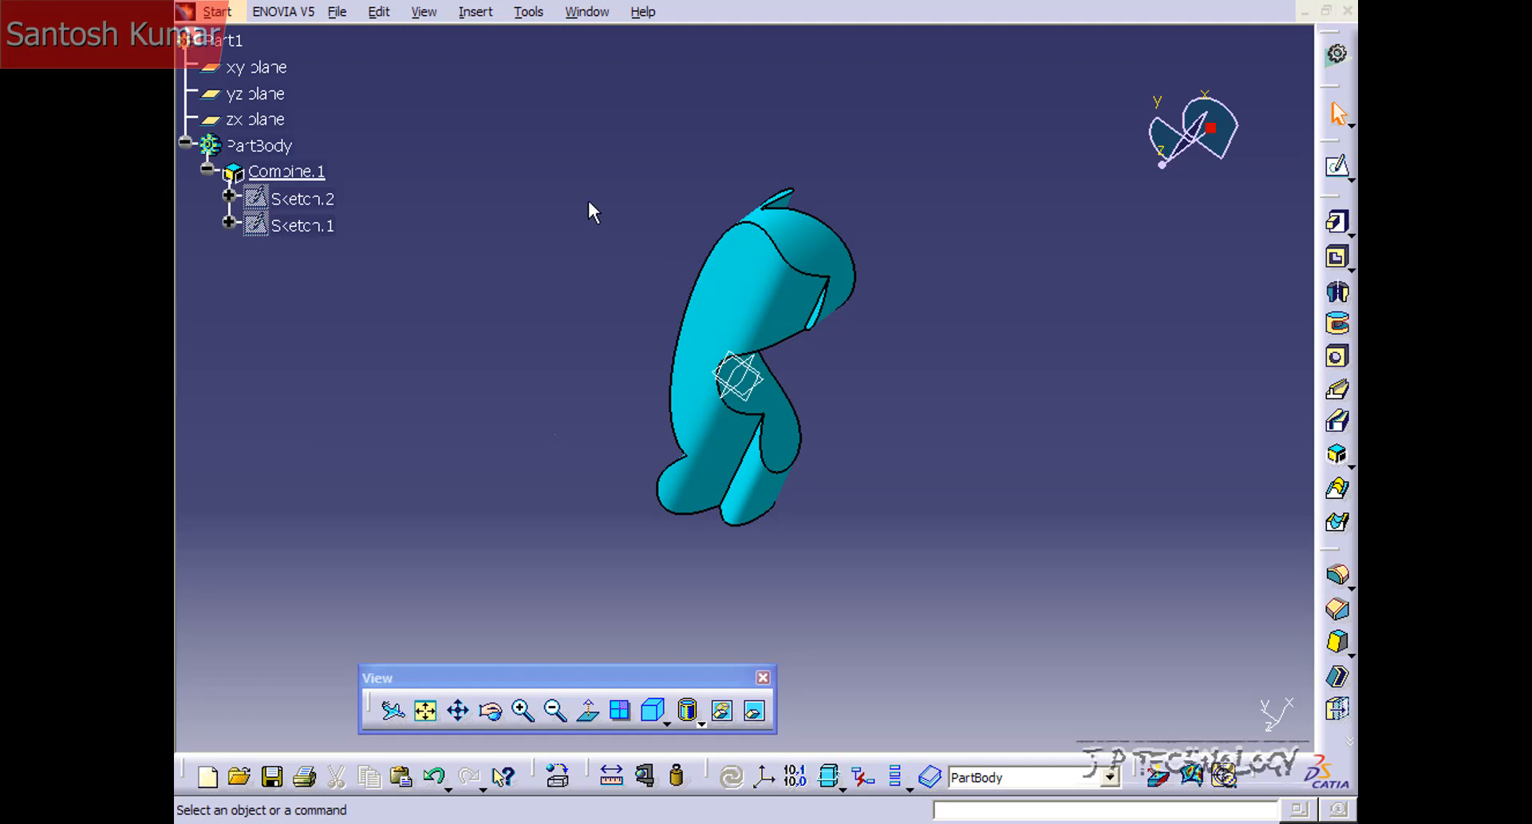
Scale the combined solid relative to the xy plane with a ratio of 0.5.
click(479, 13)
mouse_move(593, 437)
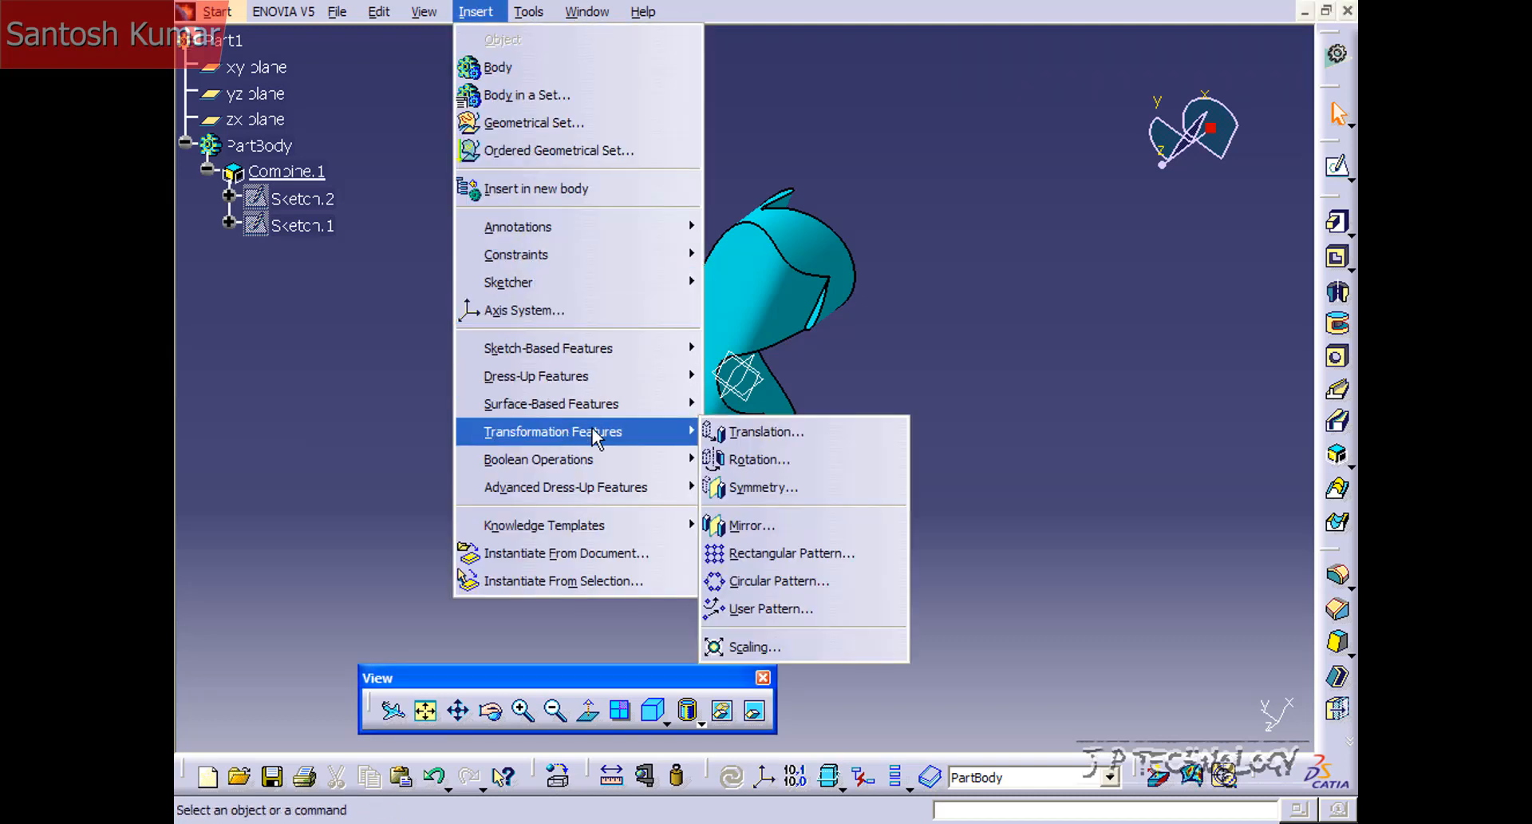
click(820, 649)
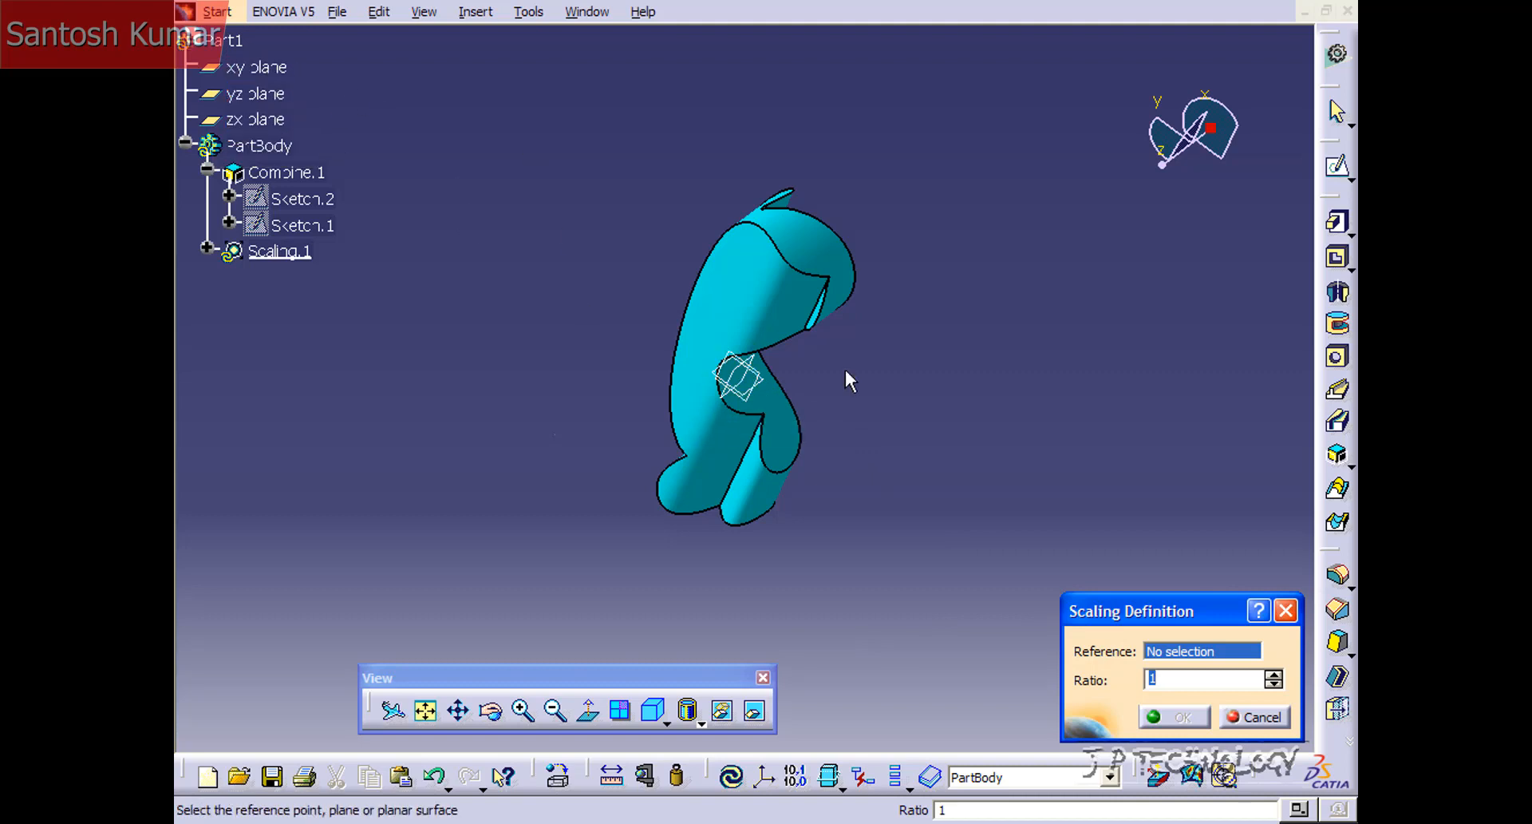
click(271, 68)
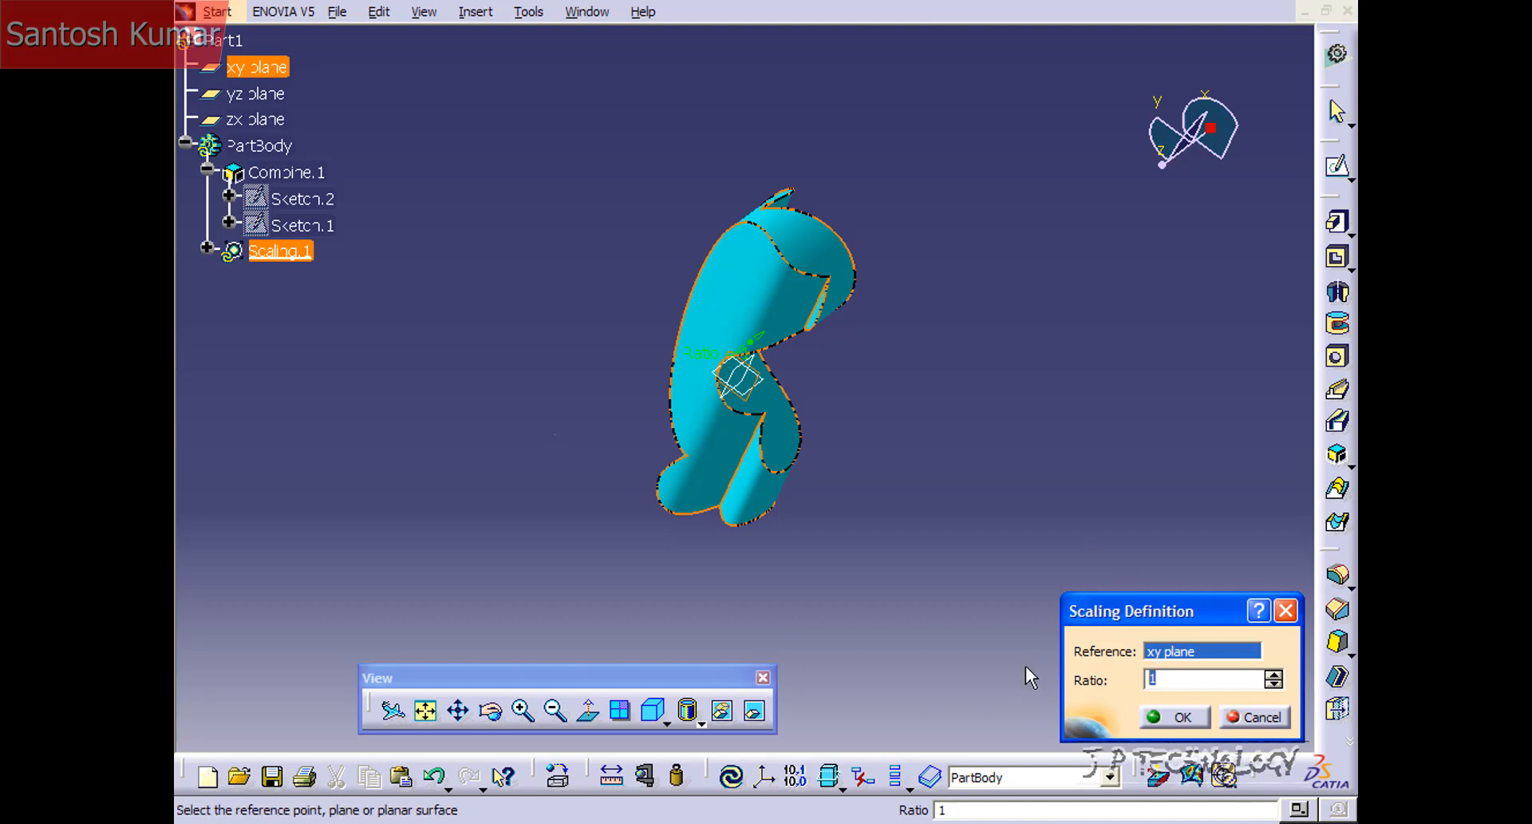
text(0.5)
middle_drag(1071, 481, 680, 360)
ctrl+middle_drag(774, 311, 833, 396)
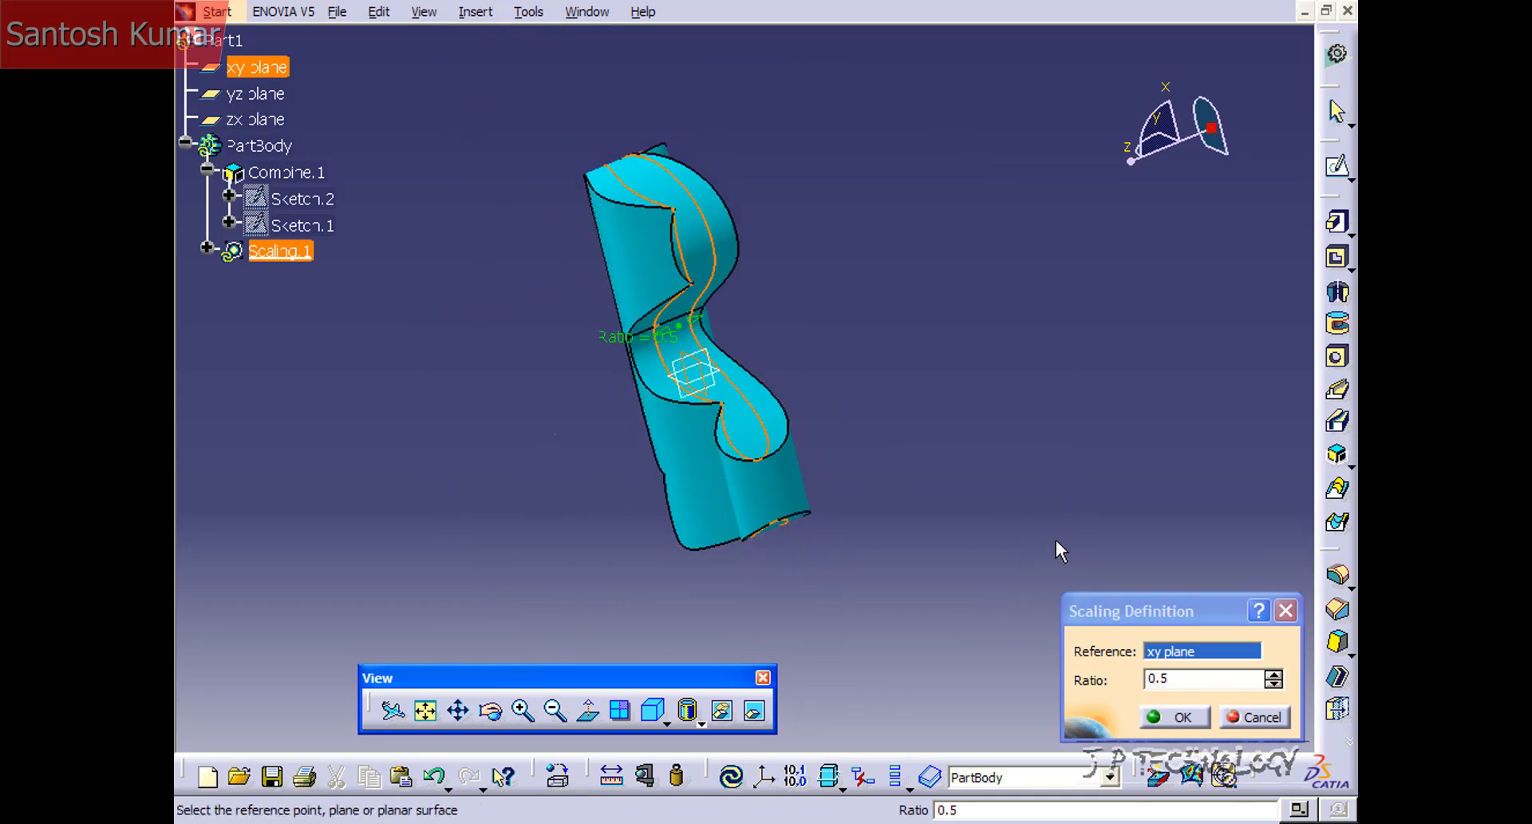
click(1174, 716)
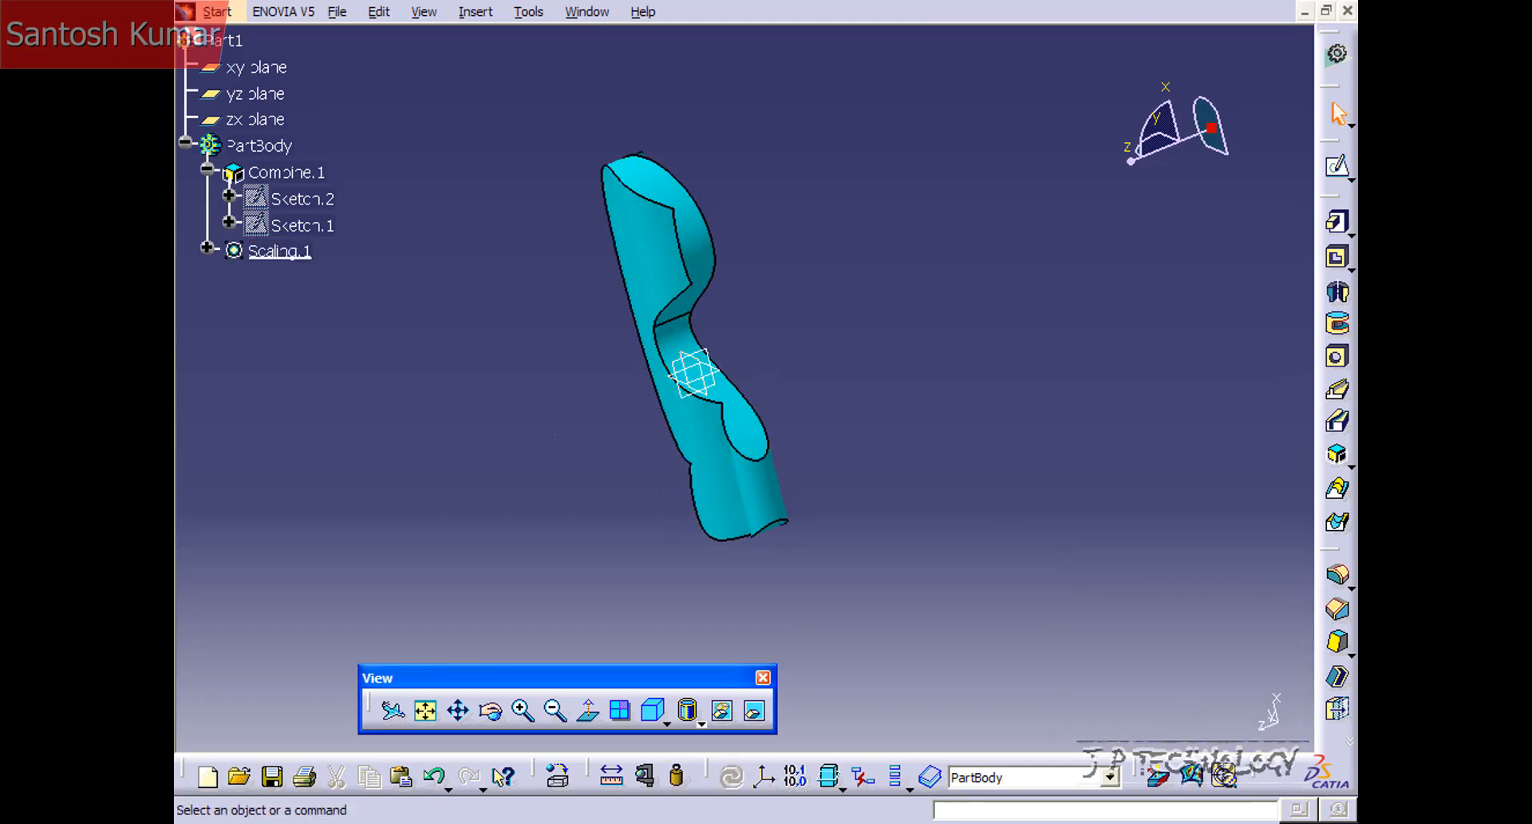
Scale the body relative to the yz plane with a ratio of 0.5.
click(475, 11)
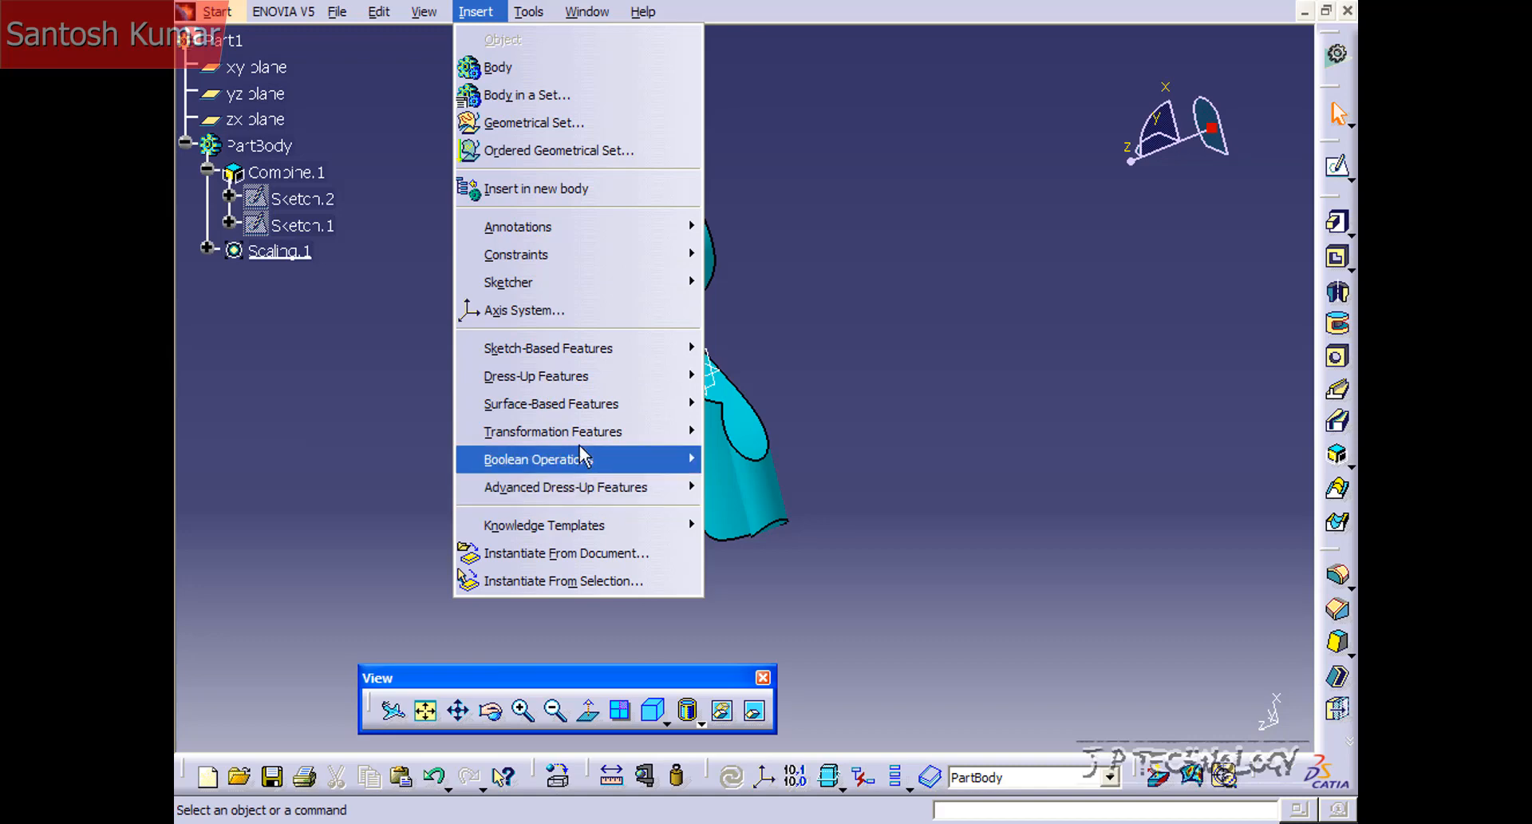
mouse_move(583, 440)
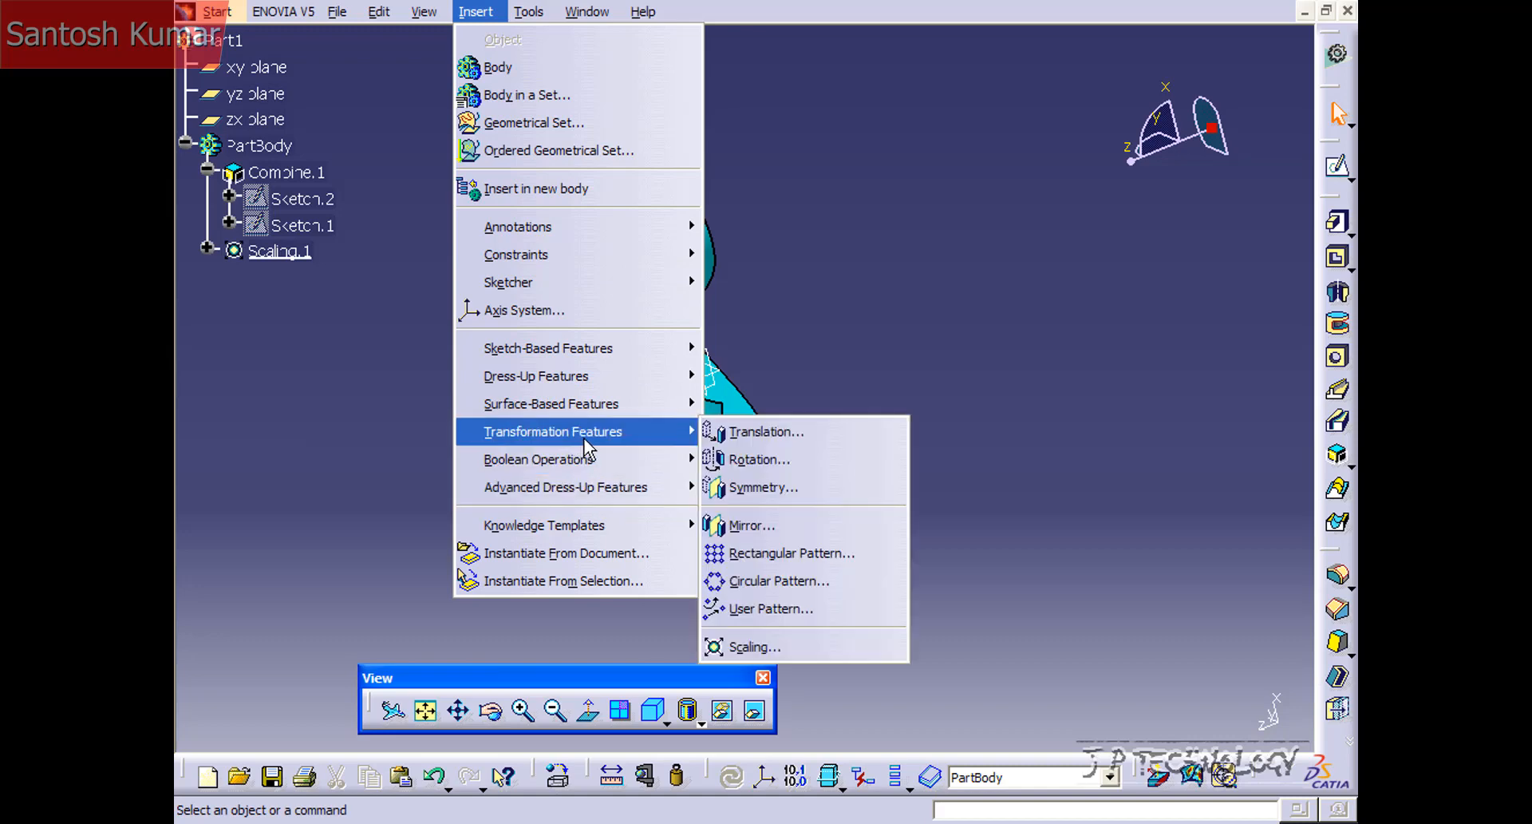
click(754, 646)
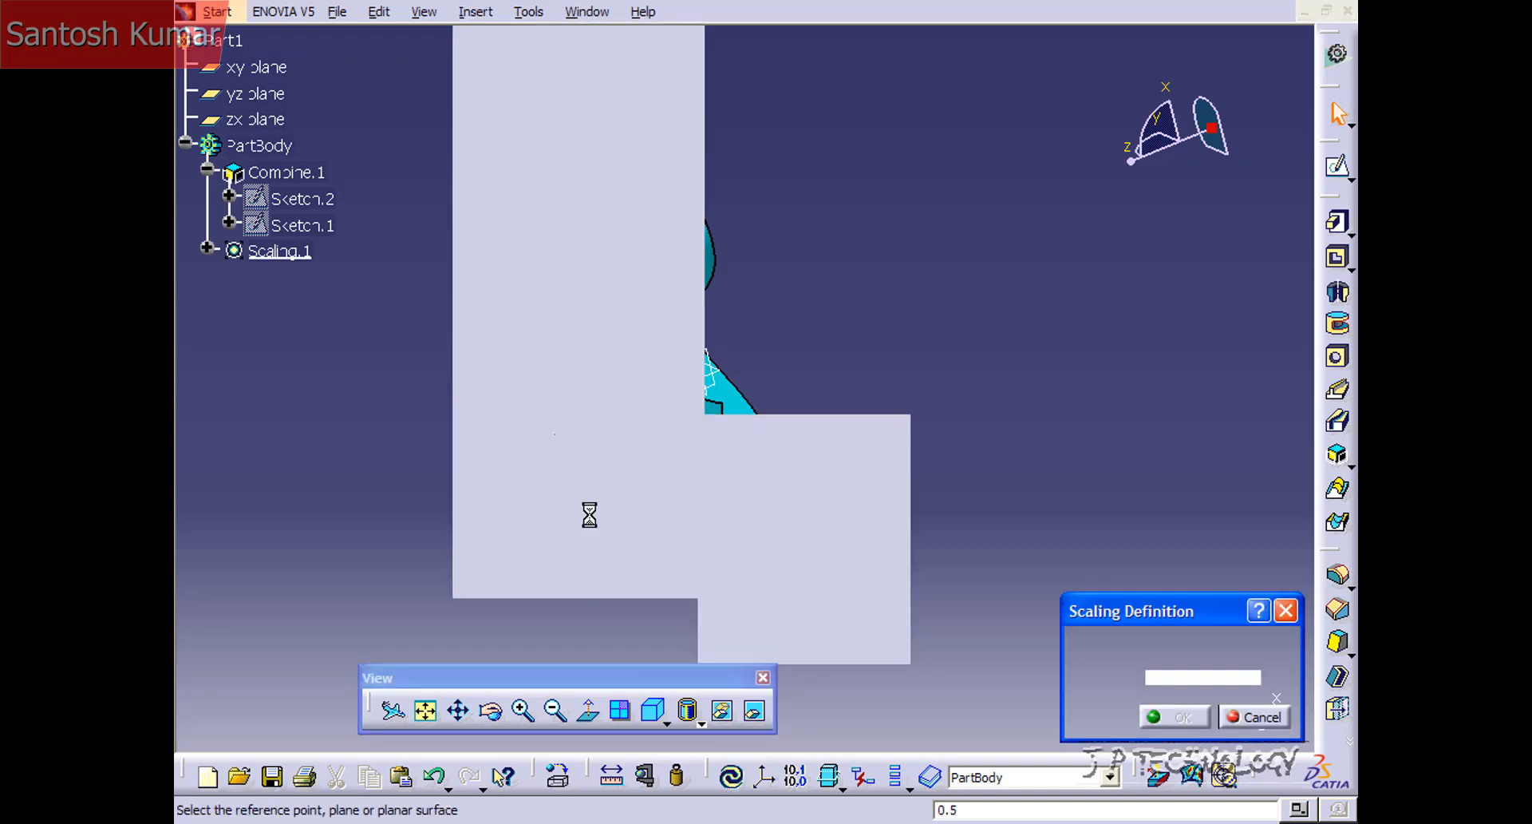
click(264, 94)
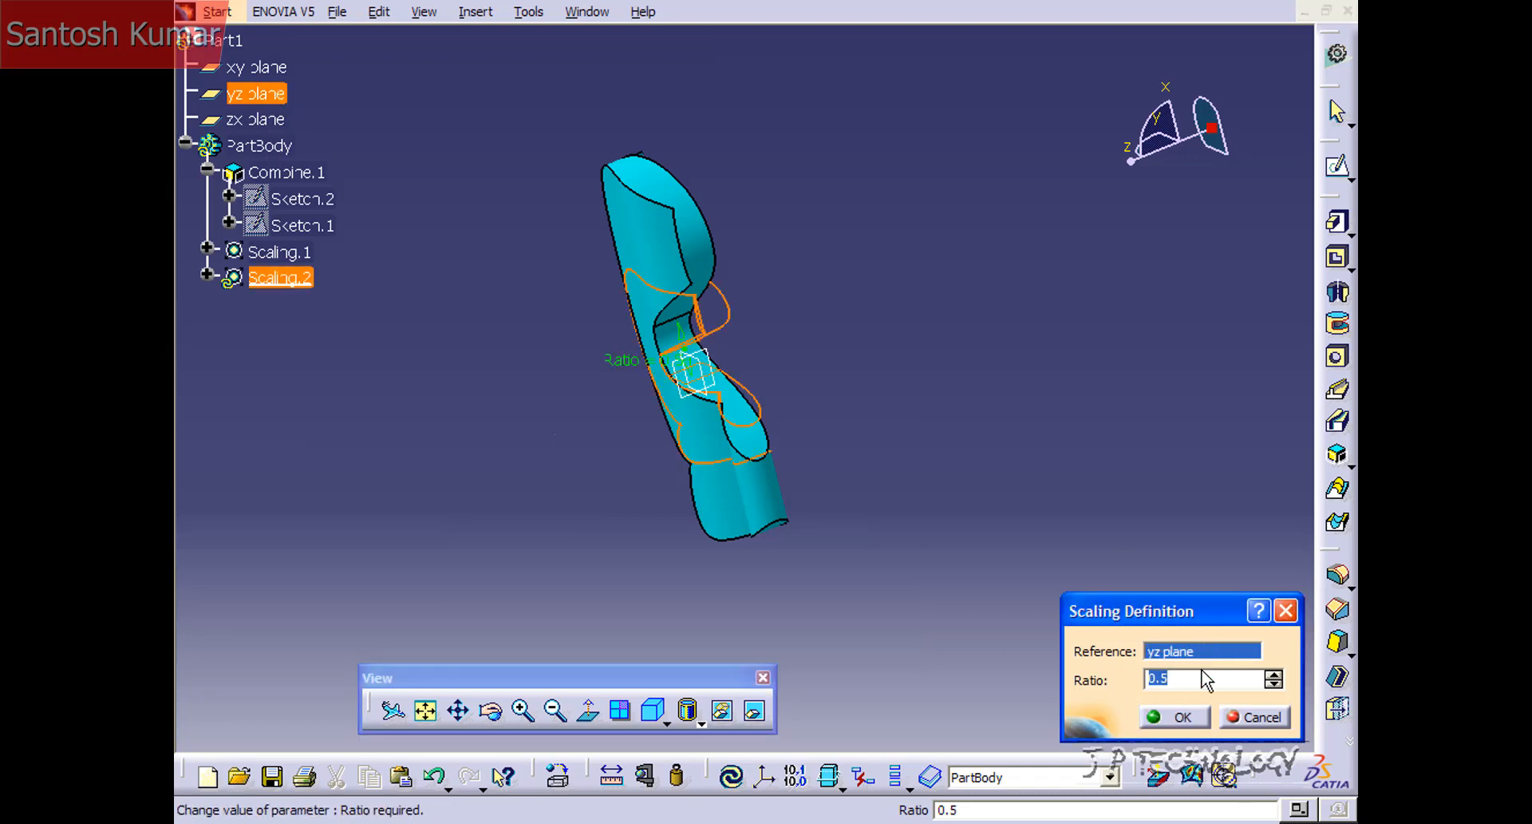
click(1195, 719)
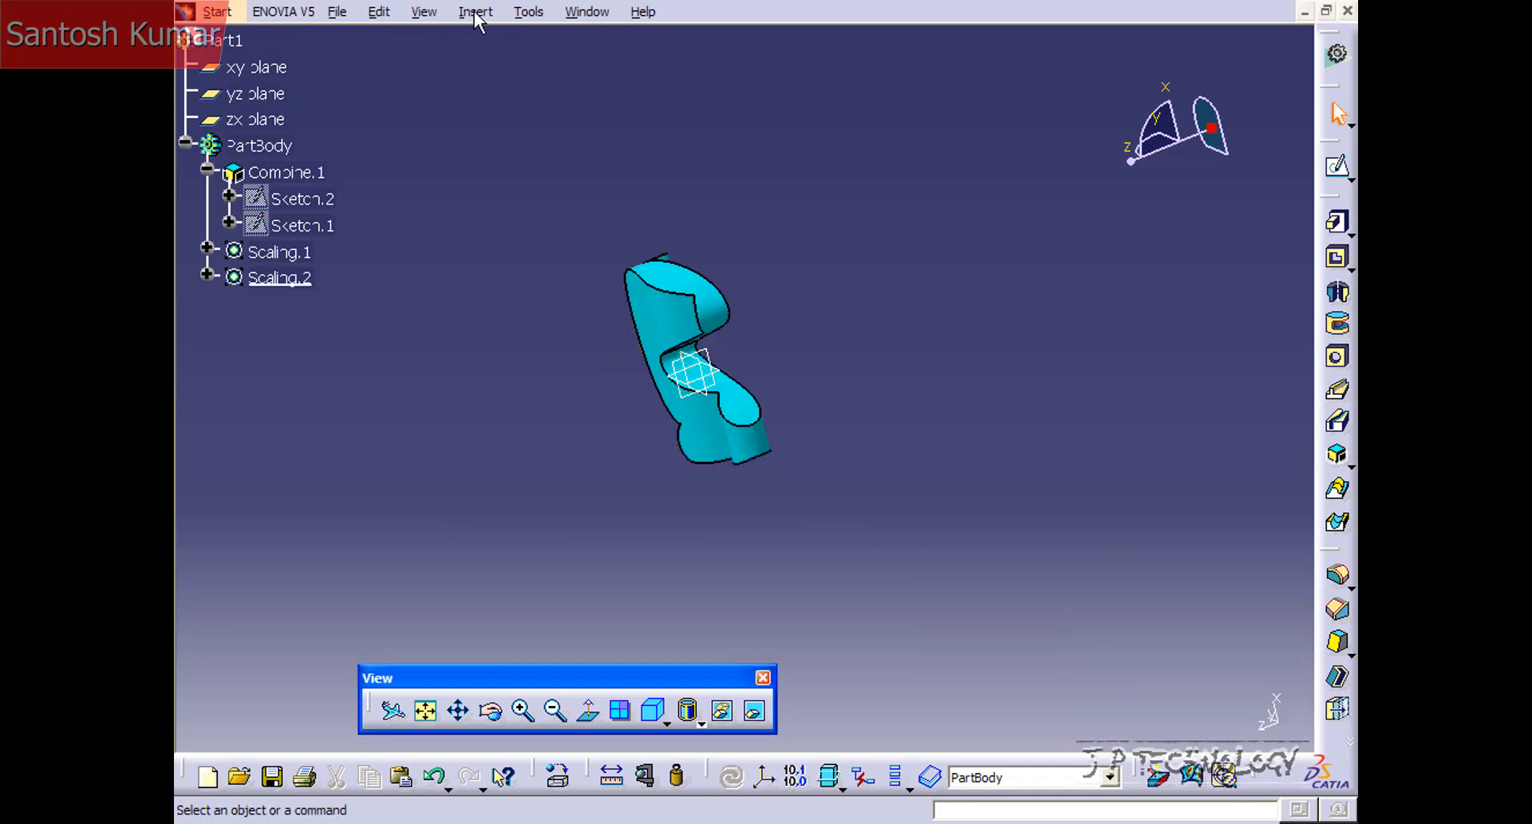
Scale the body relative to the zx plane with a ratio of 0.5.
click(425, 12)
mouse_move(476, 12)
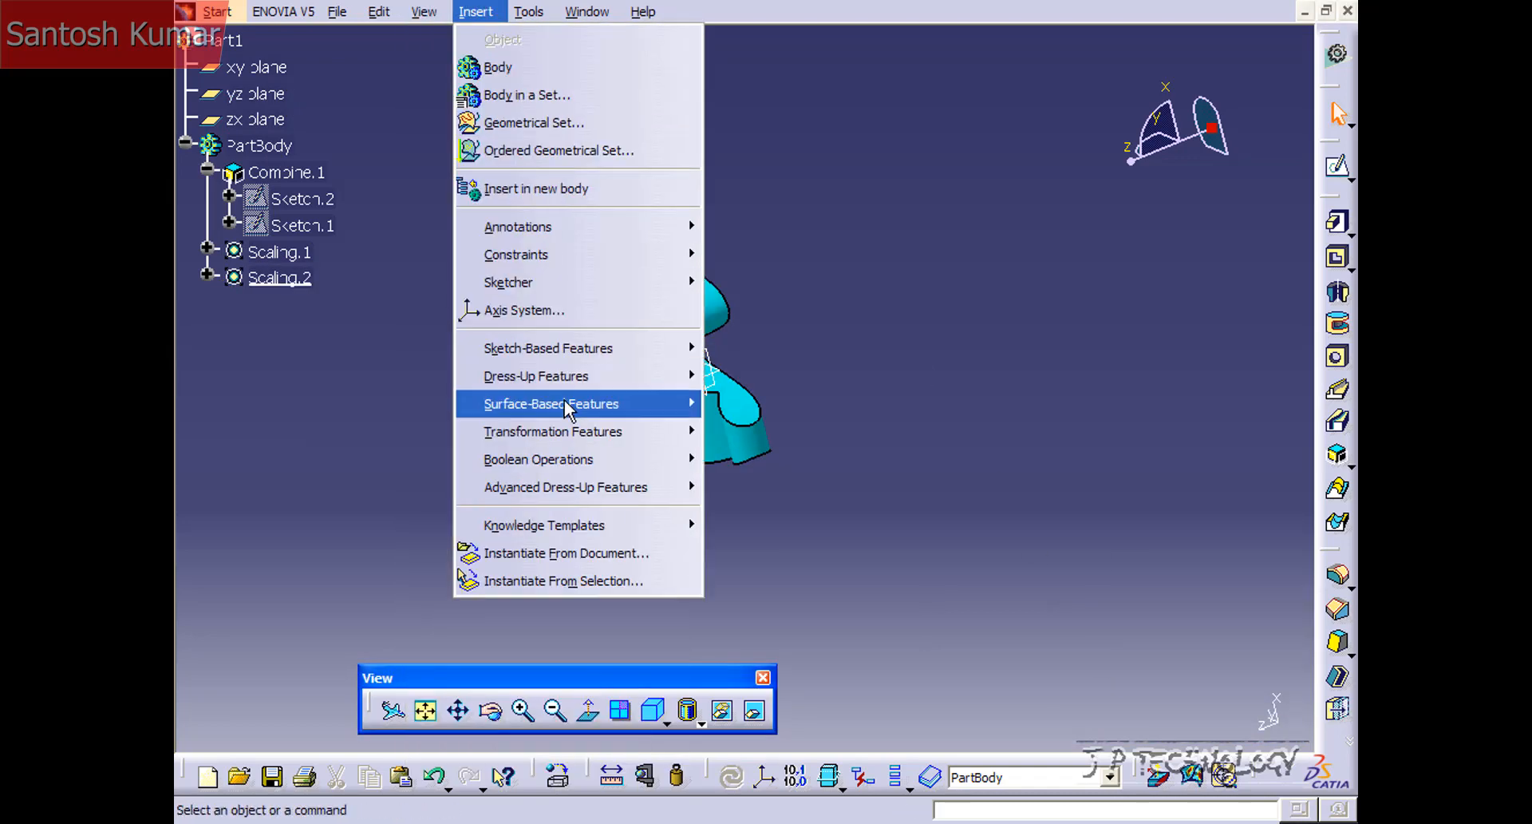
mouse_move(568, 435)
click(847, 639)
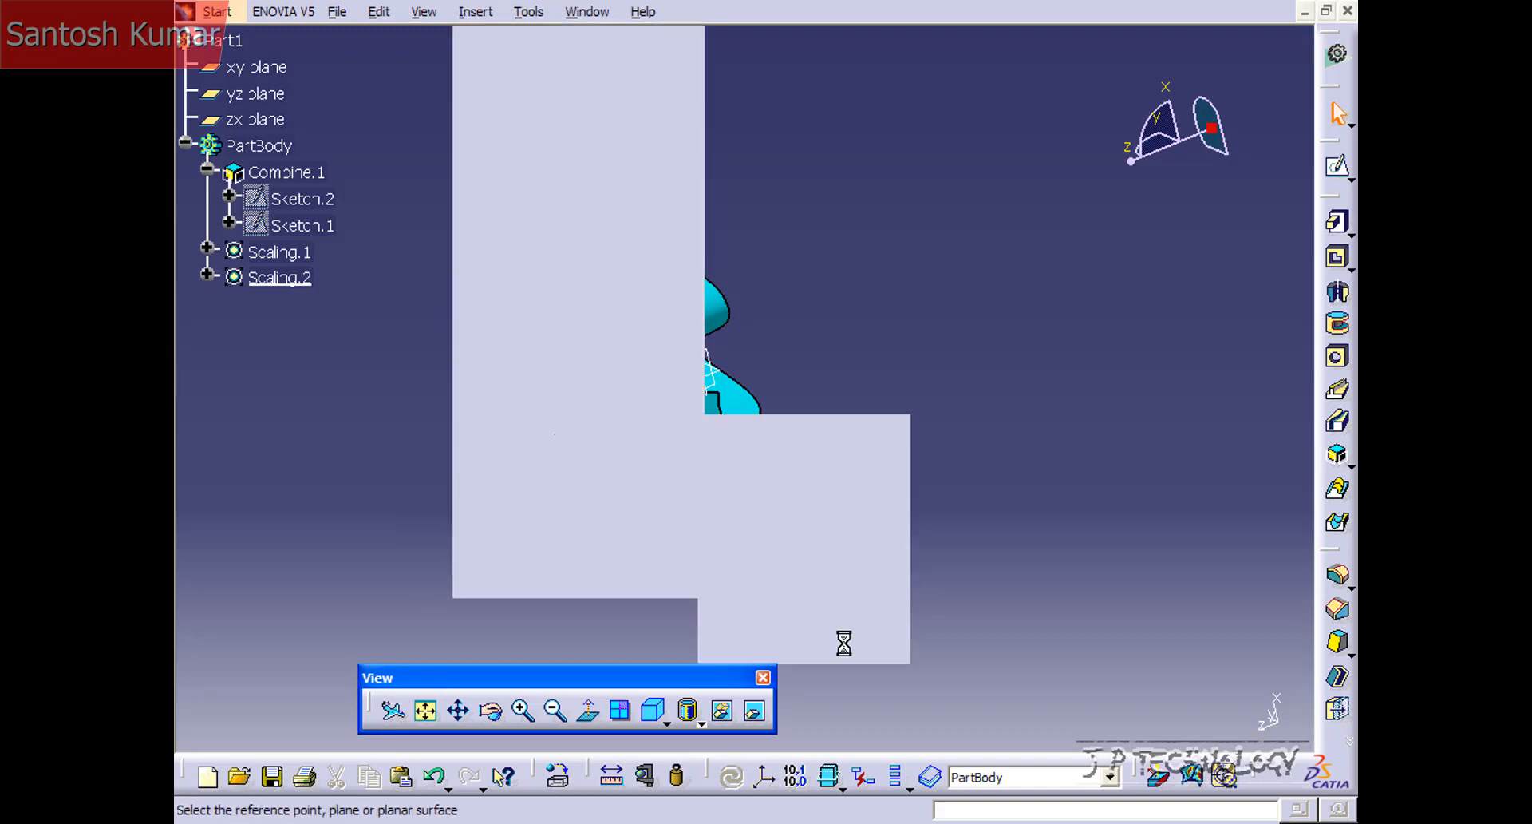
click(256, 119)
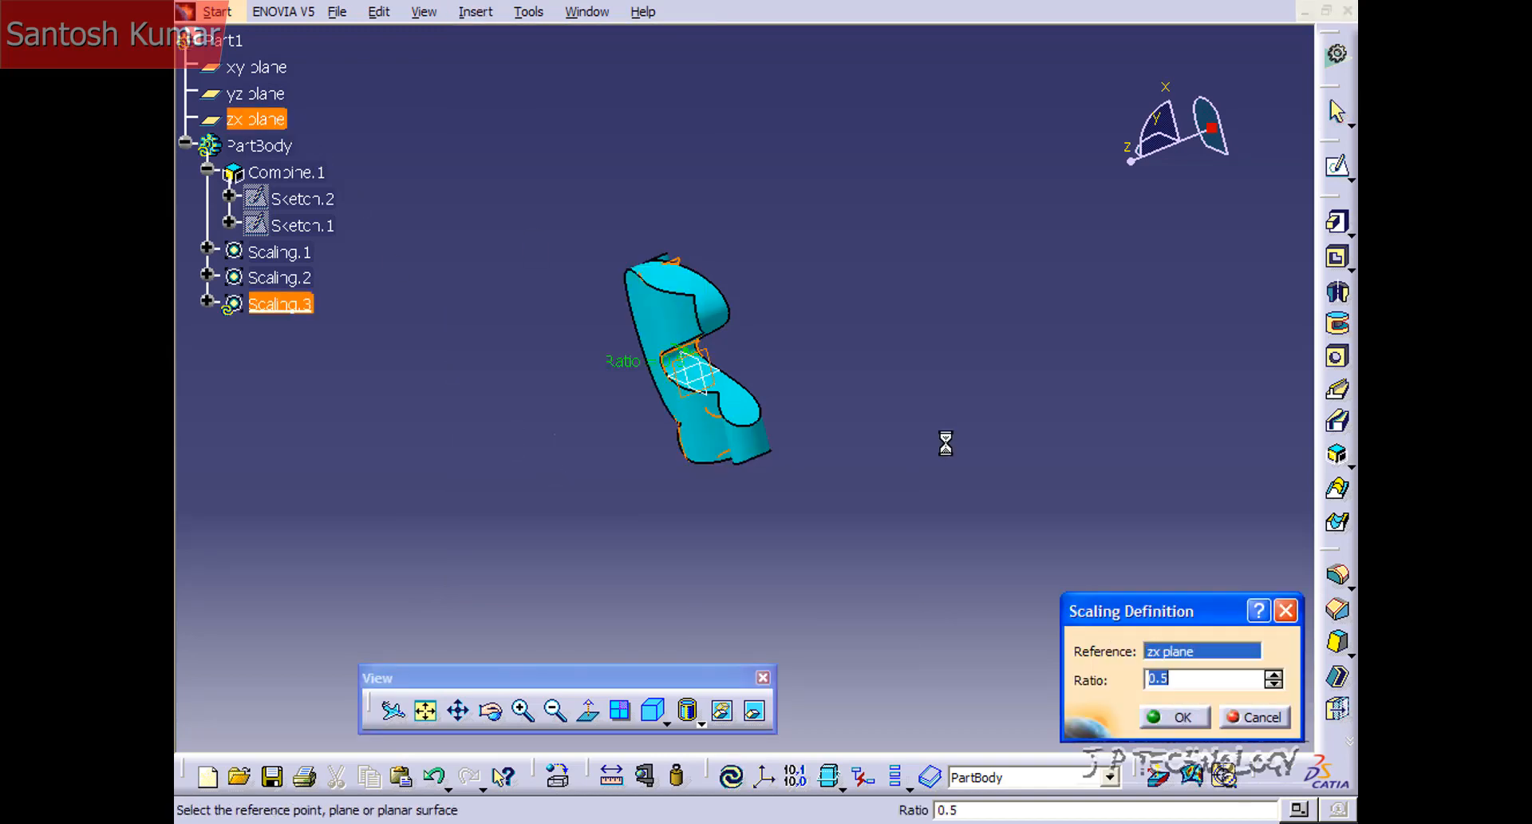
click(1174, 717)
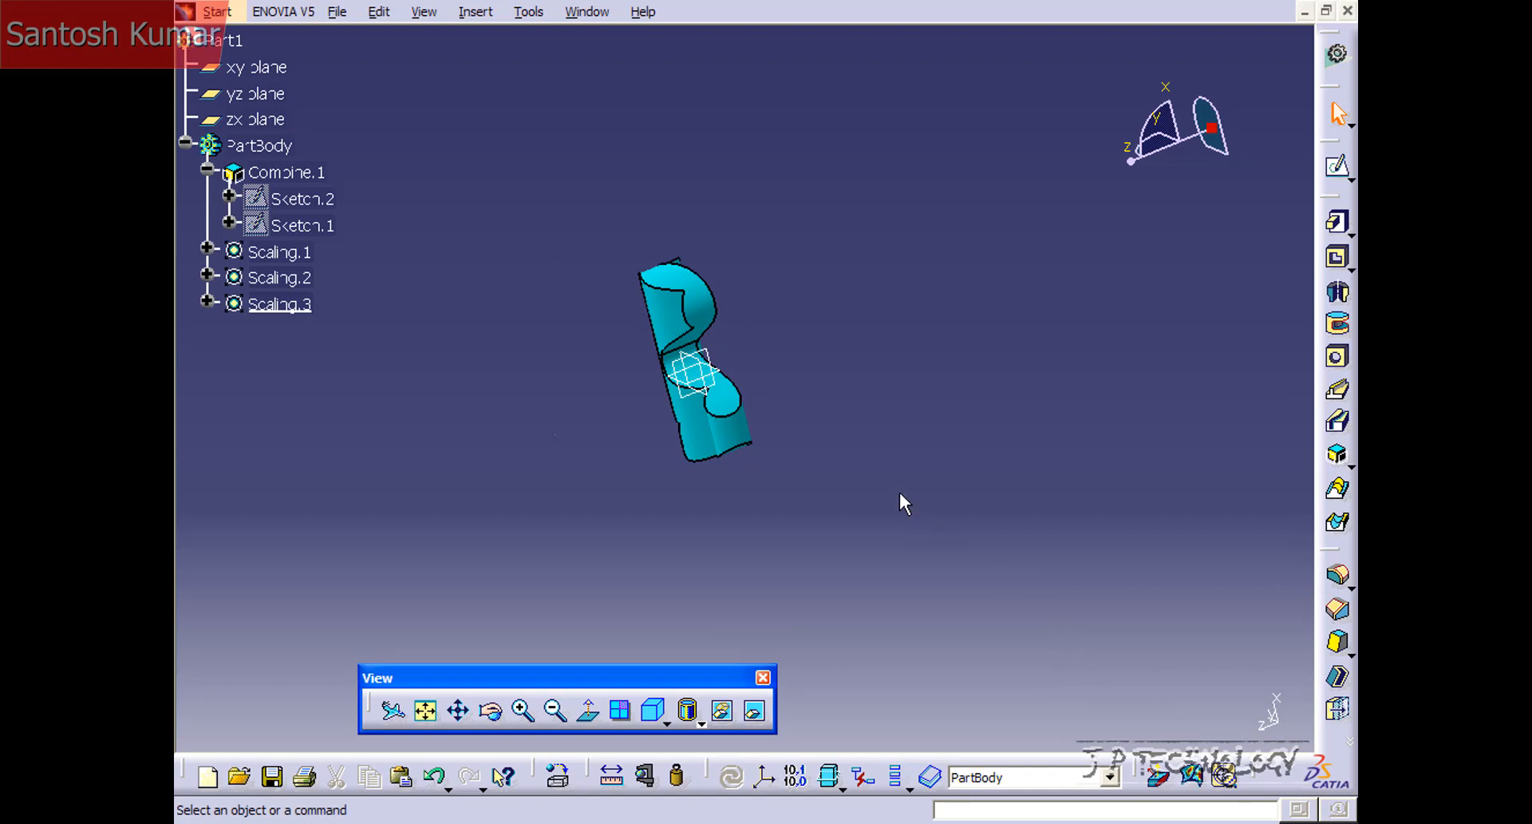
Add another scaling of the body relative to the yz plane, with the ratio set to 5.
middle_drag(734, 451, 1040, 448)
middle_drag(721, 409, 827, 375)
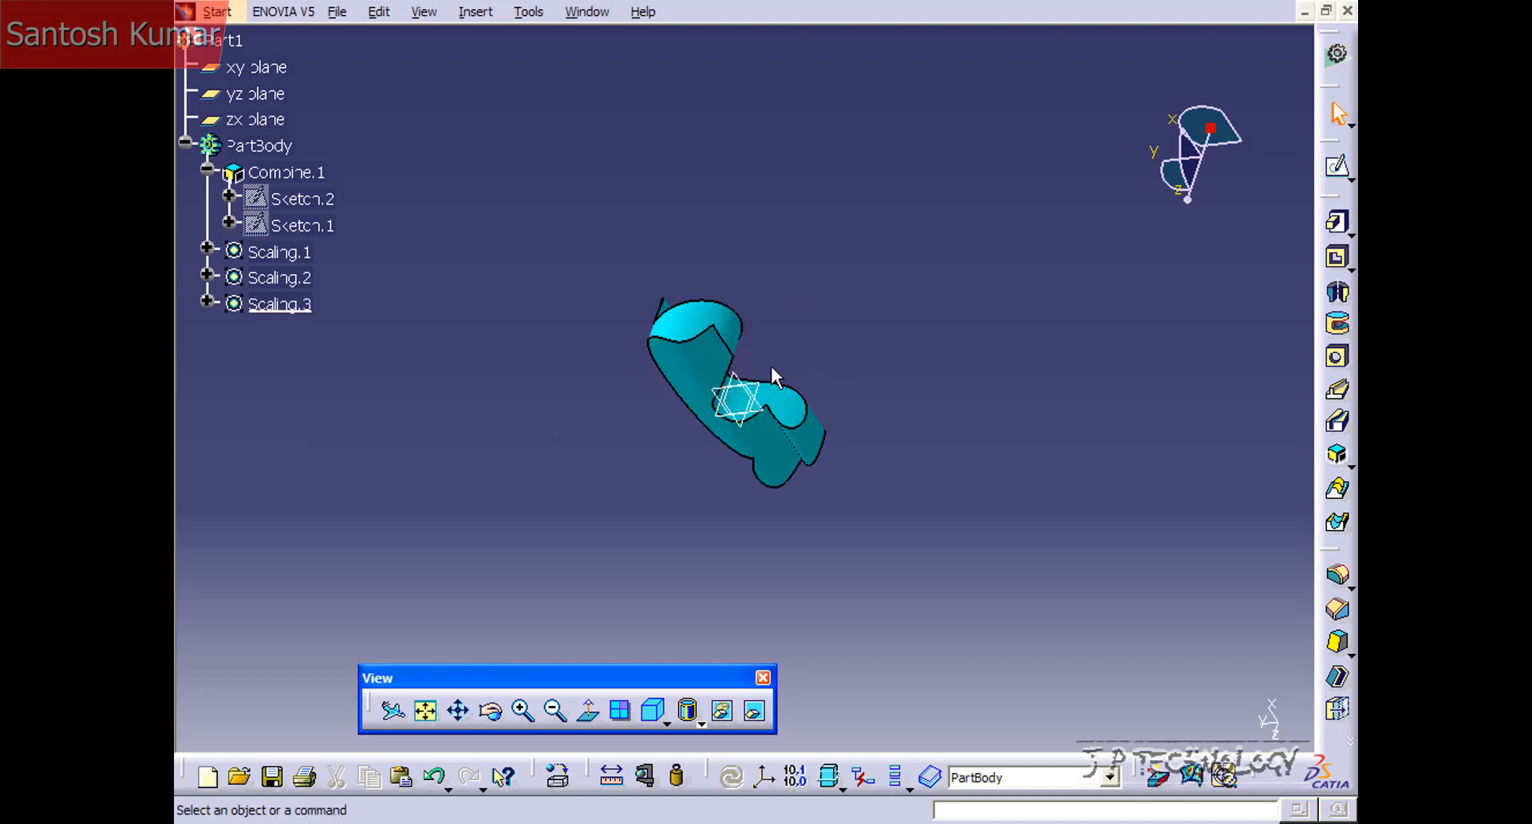
middle_drag(802, 304, 808, 363)
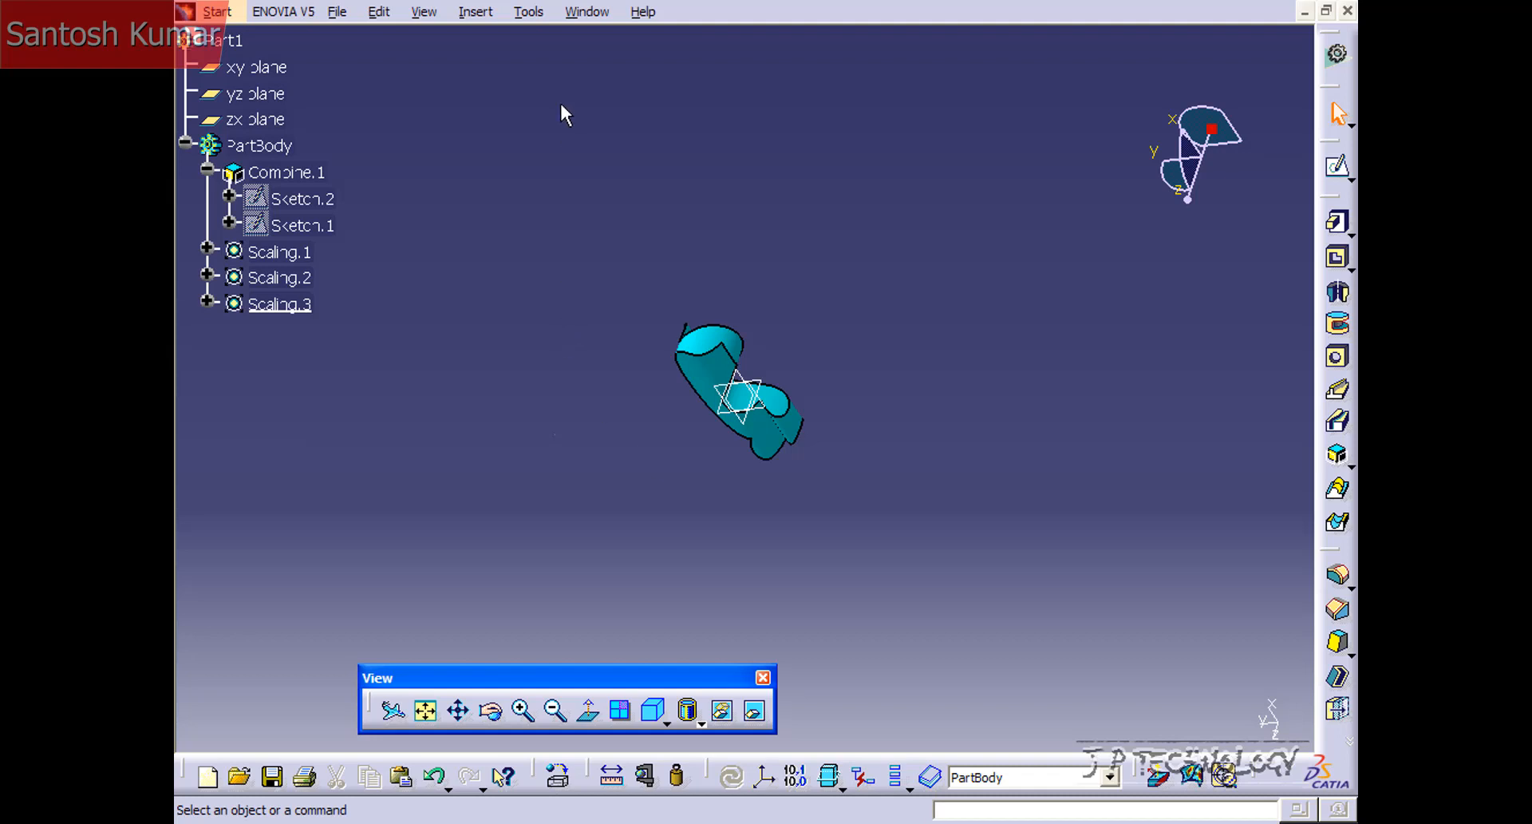
click(472, 18)
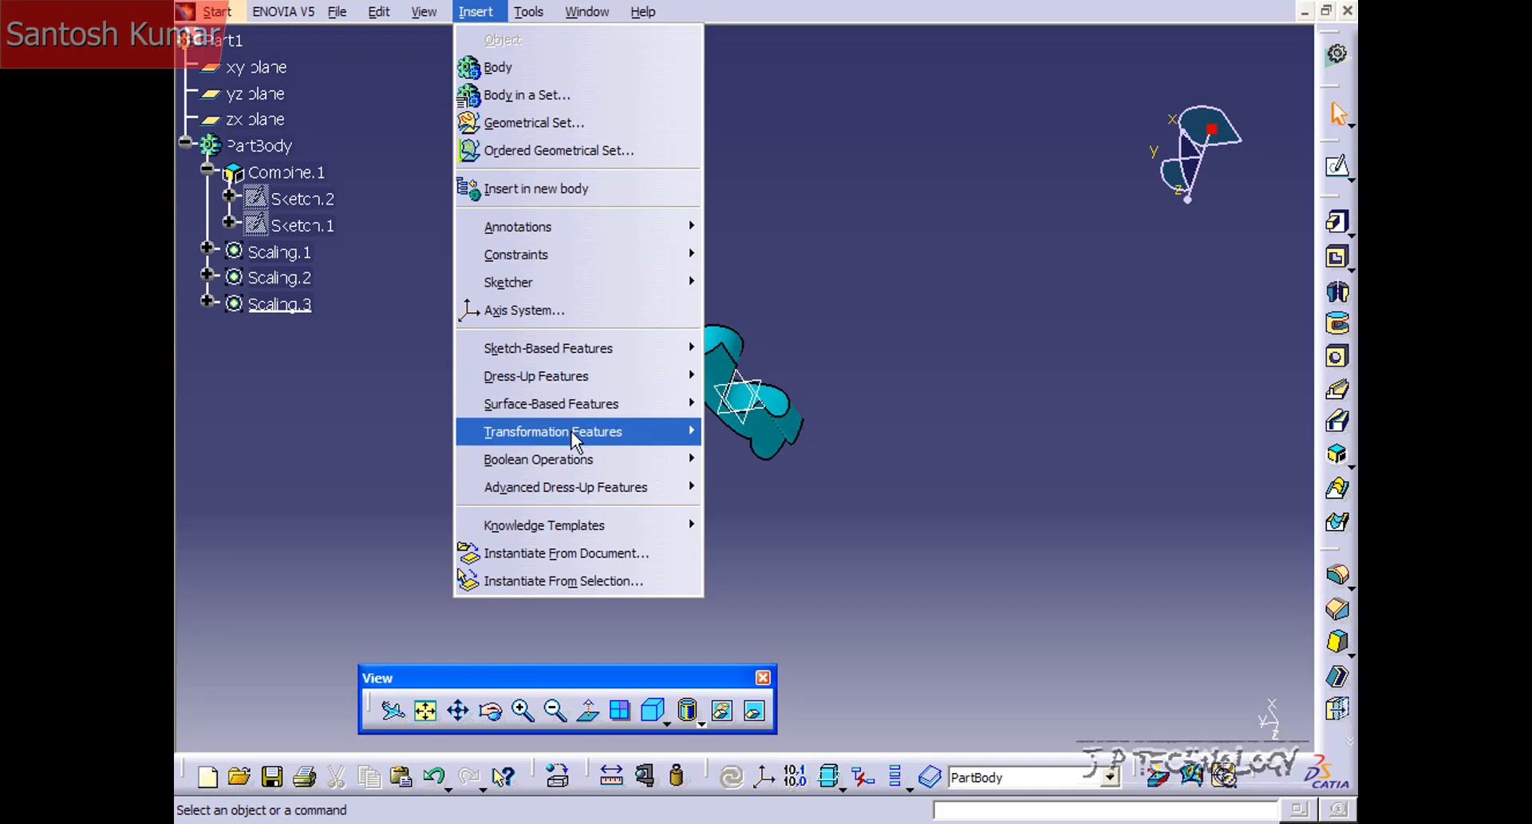
mouse_move(559, 431)
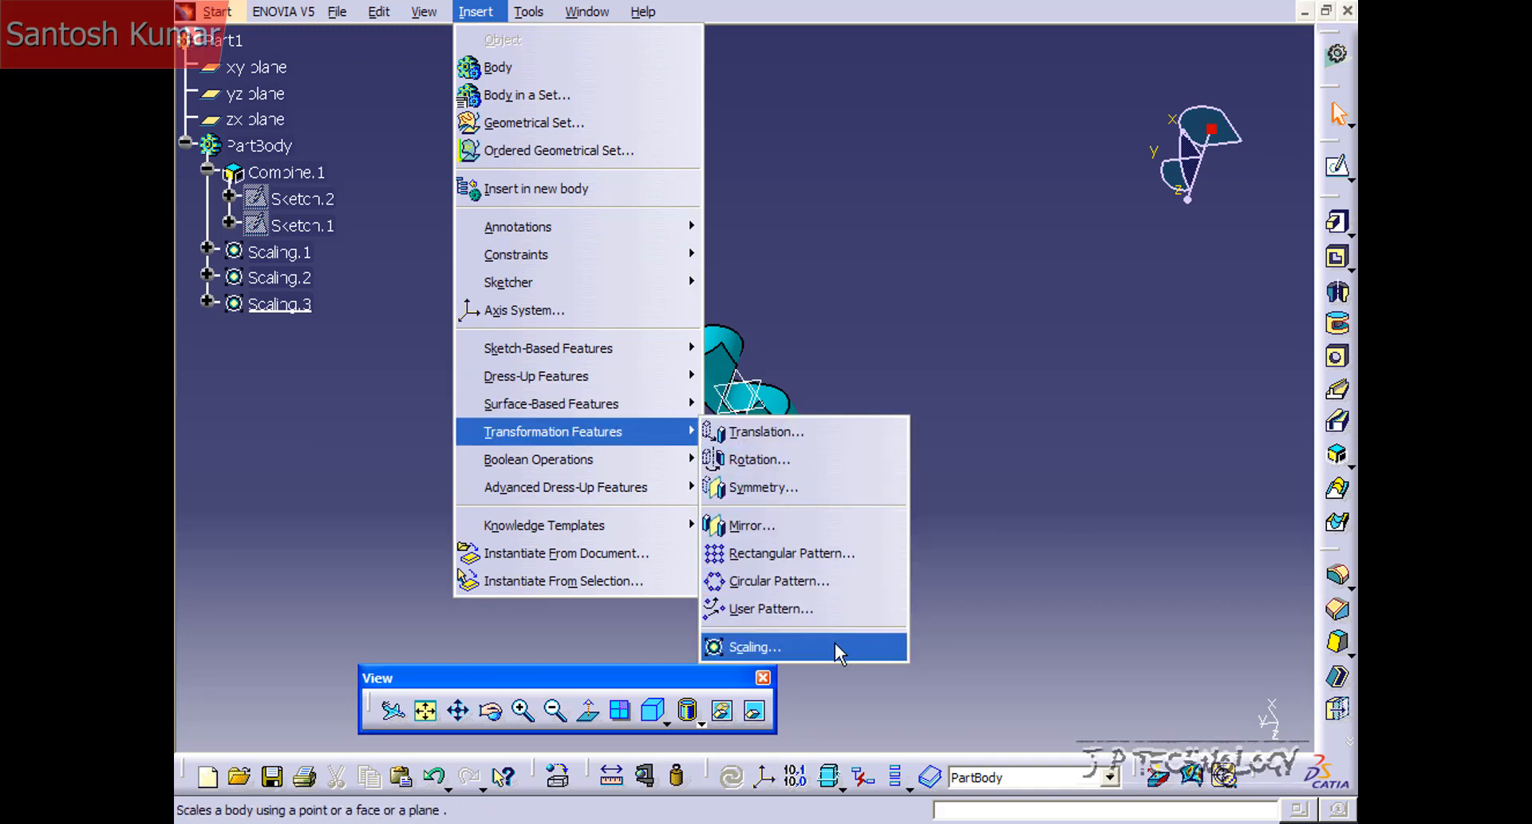
click(755, 646)
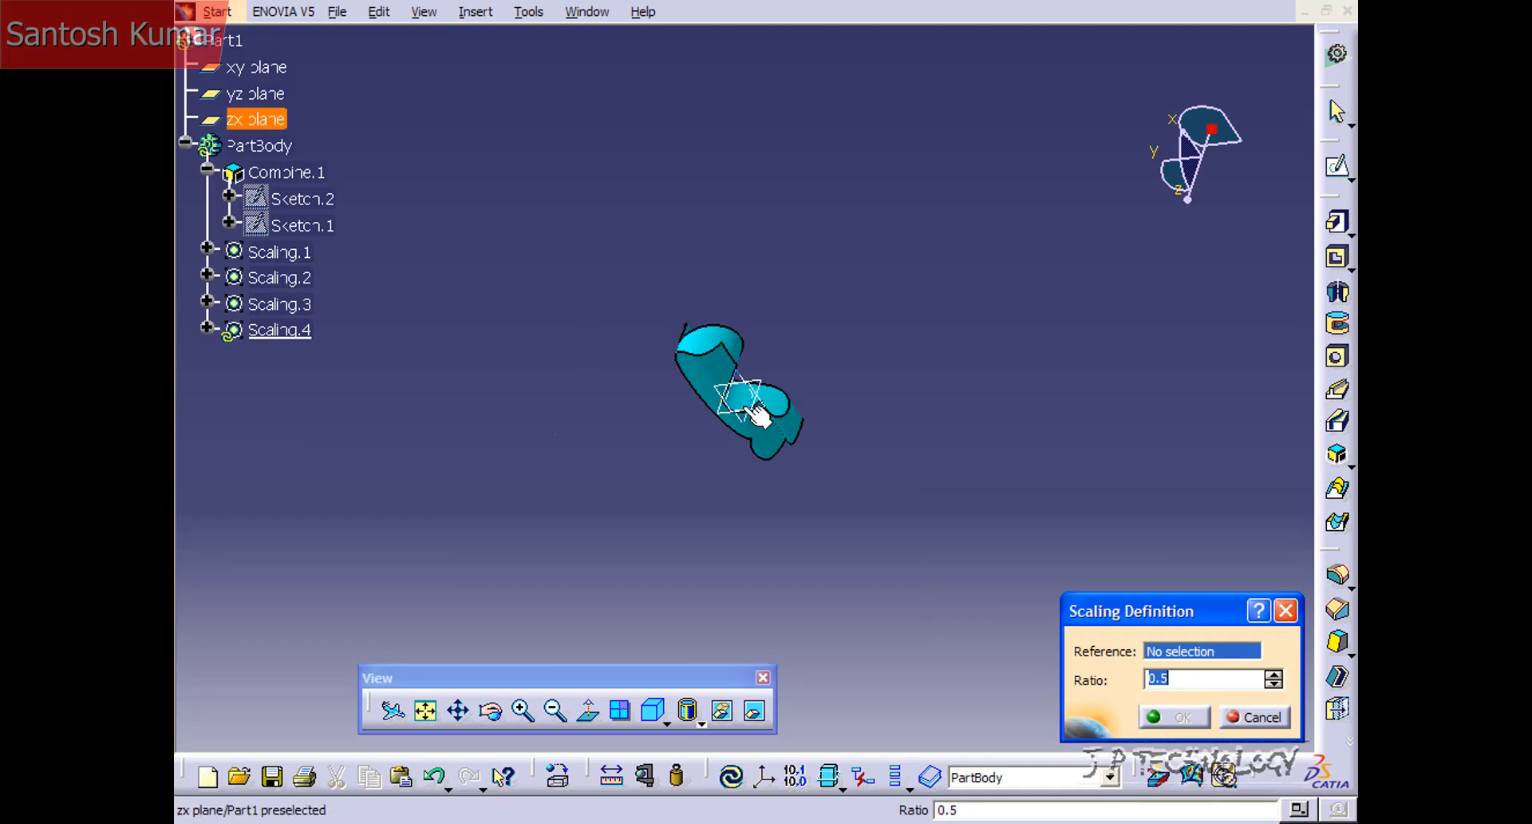
click(255, 67)
click(253, 93)
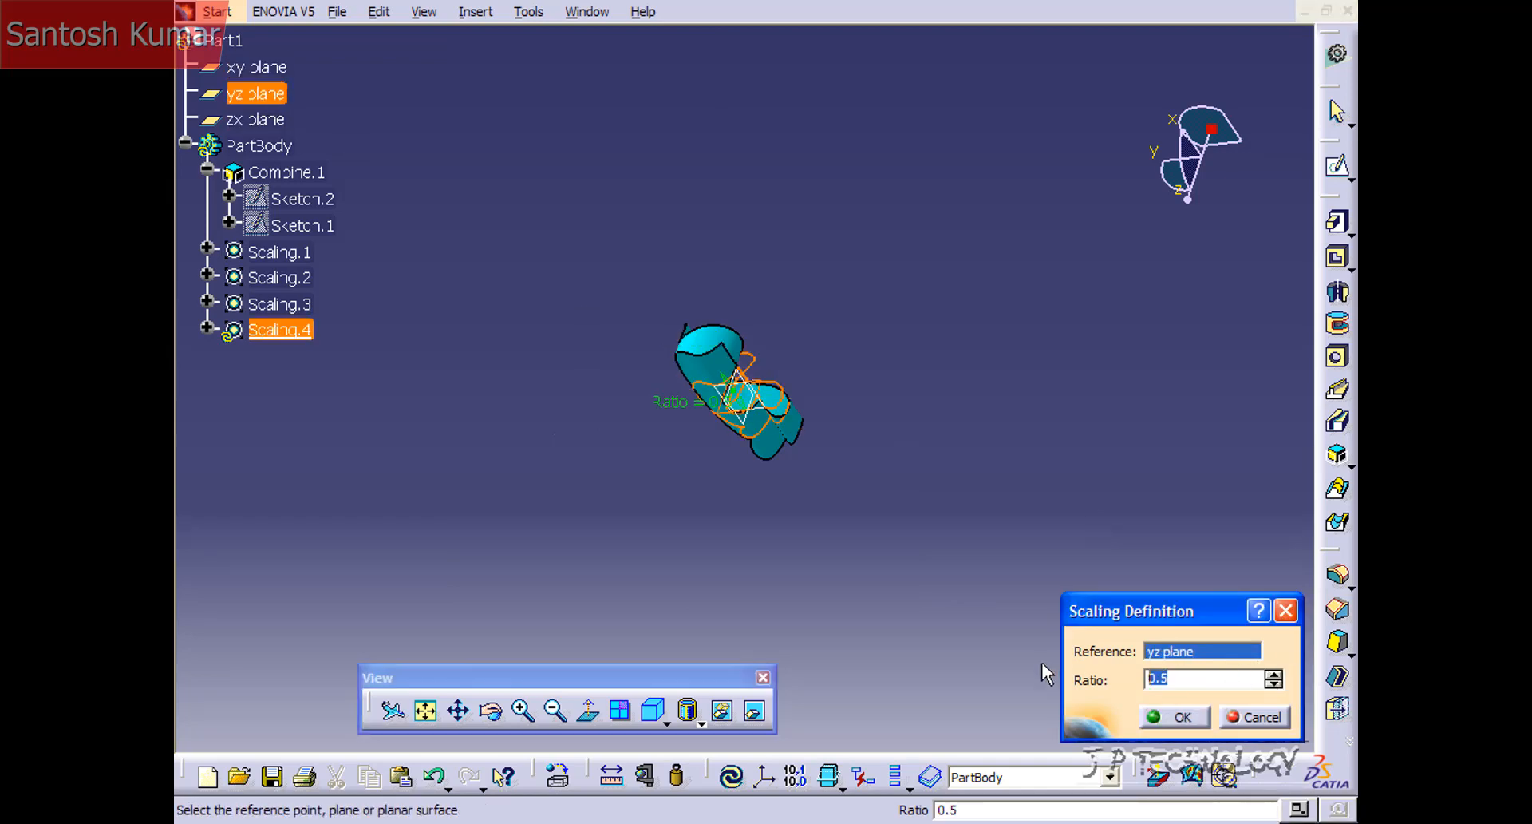
text(3)
click(1181, 717)
Enlarge the body relative to the xy plane using a scaling ratio of 5.
middle_drag(838, 359, 688, 398)
middle_drag(869, 479, 713, 479)
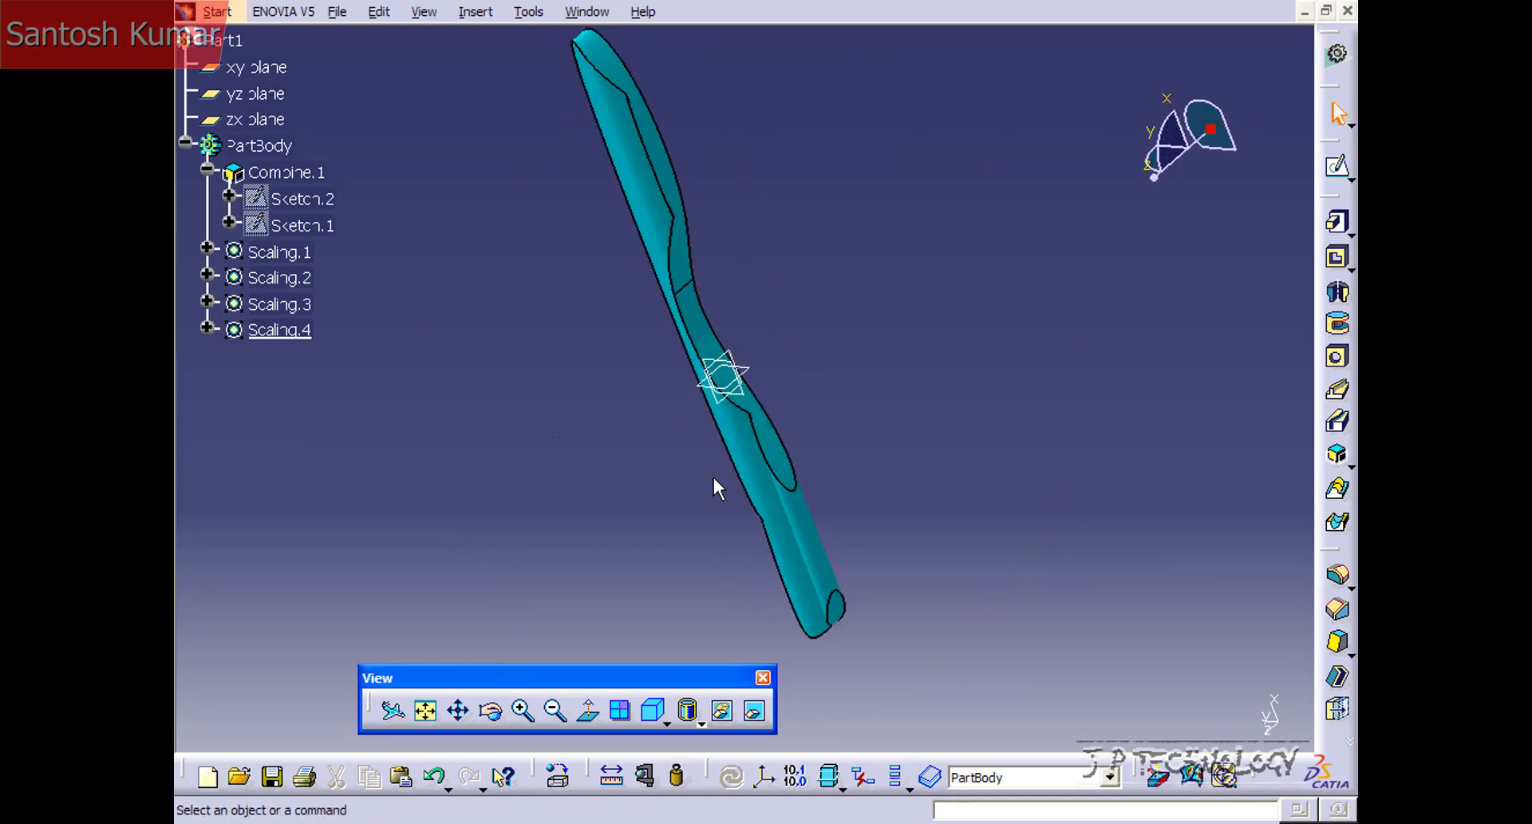
click(479, 12)
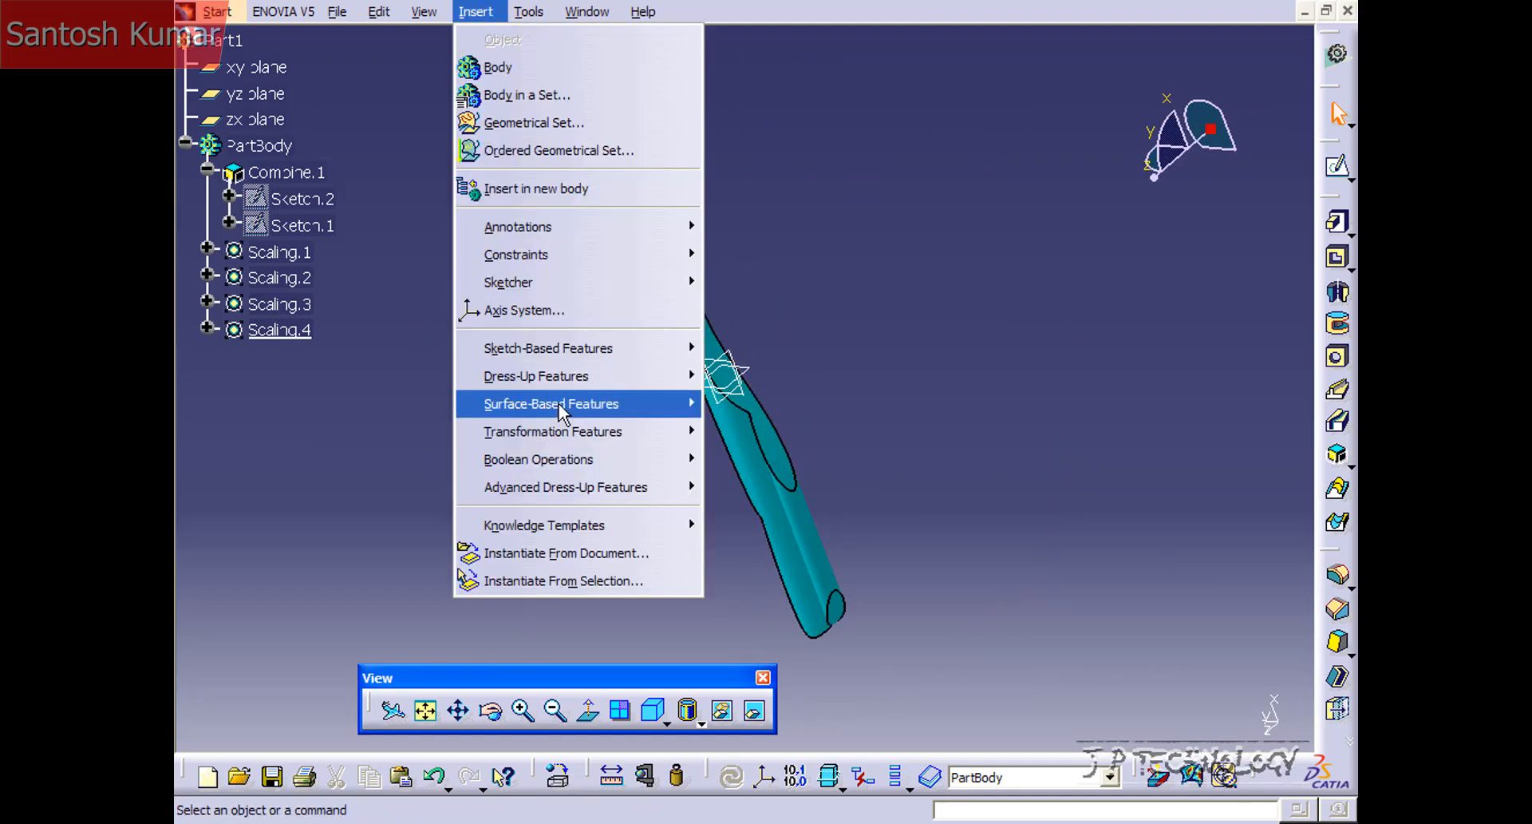
mouse_move(562, 435)
click(766, 739)
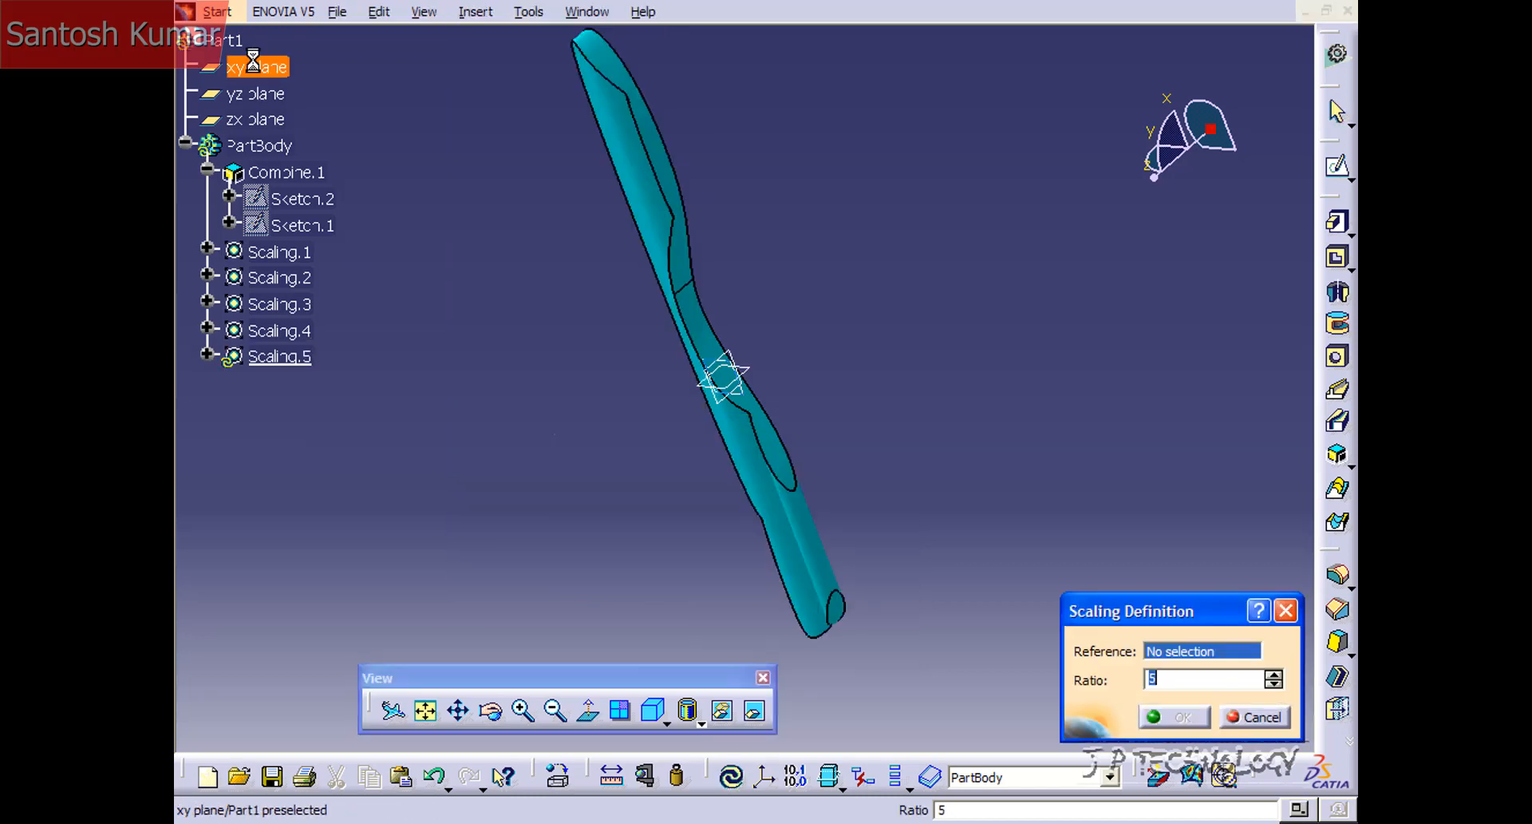
click(260, 70)
click(1174, 716)
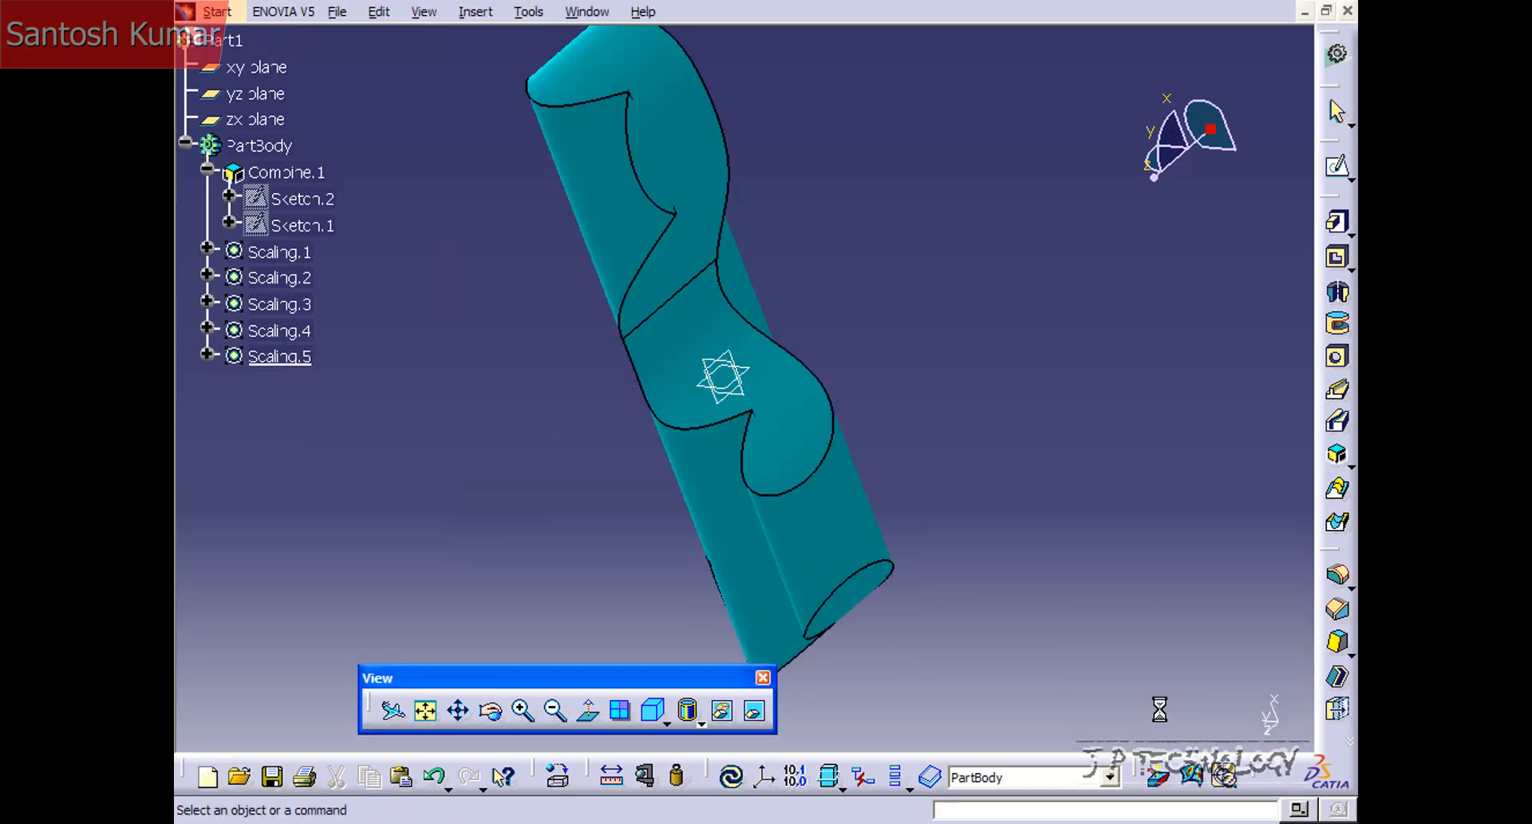
Enlarge the body relative to the zx plane using a scaling ratio of 5.
click(475, 12)
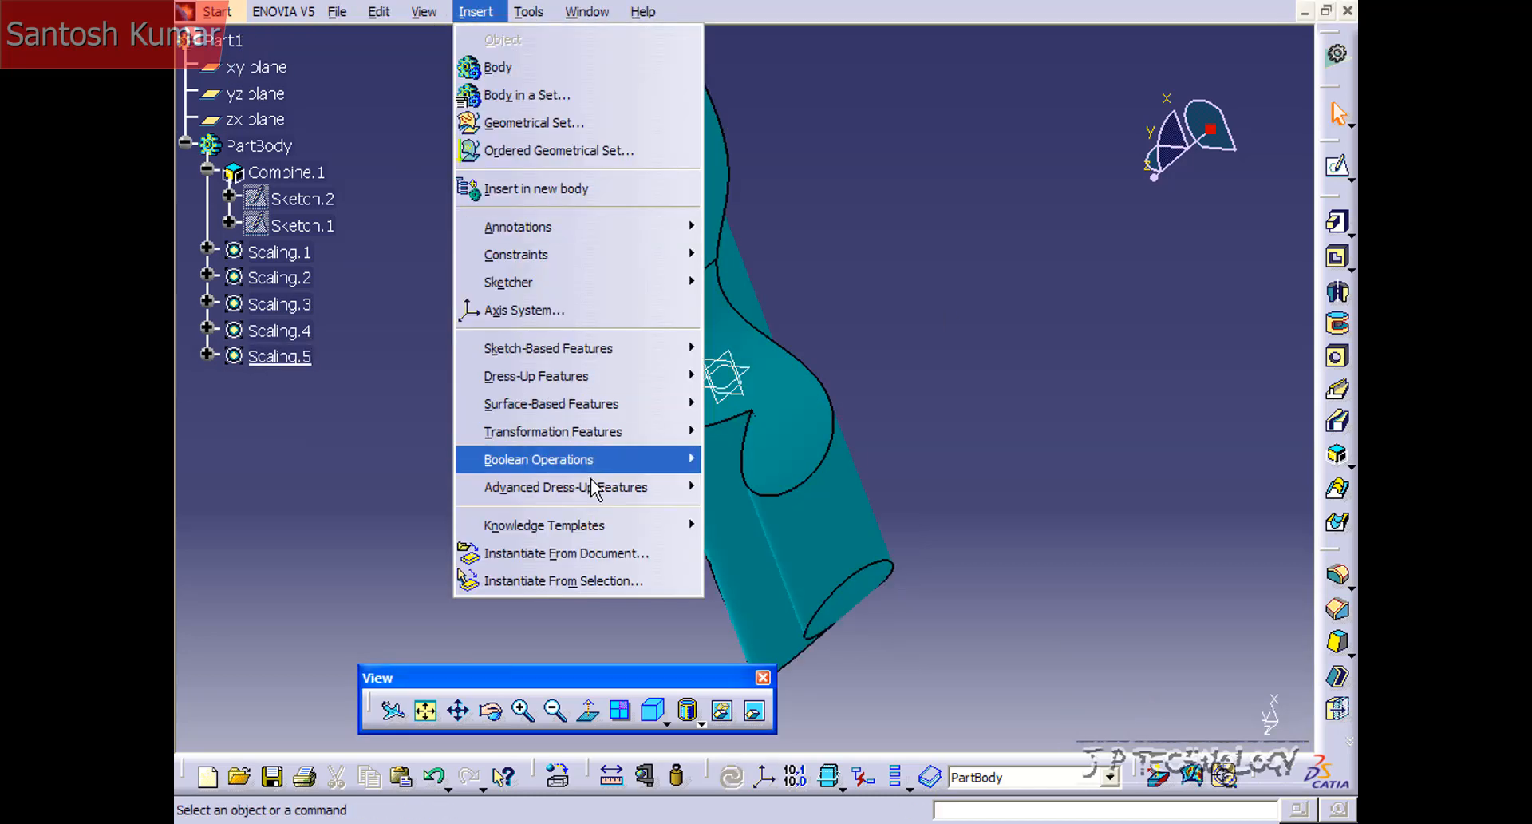
mouse_move(576, 437)
click(838, 643)
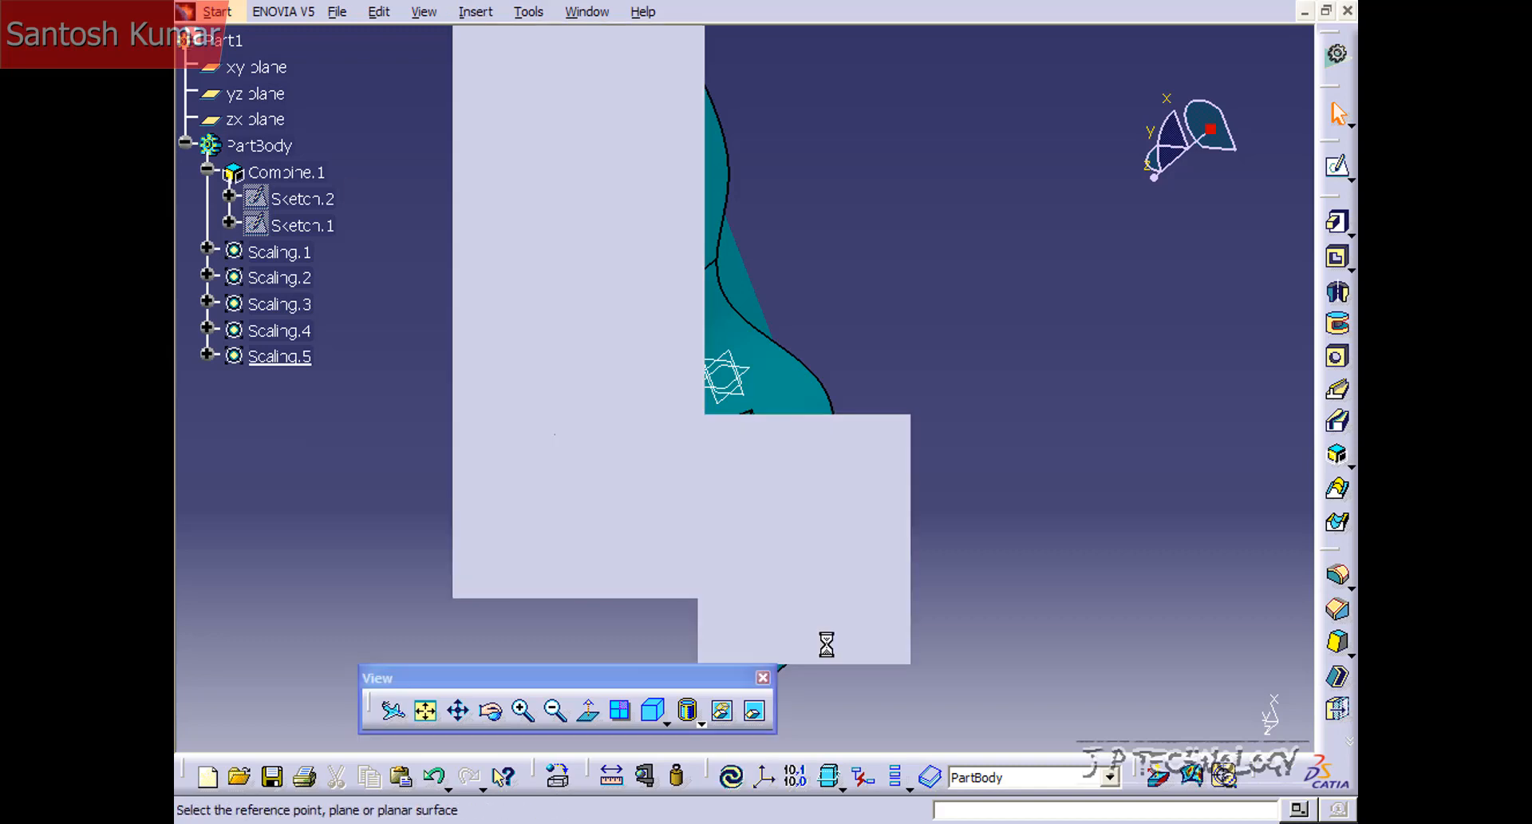
click(255, 120)
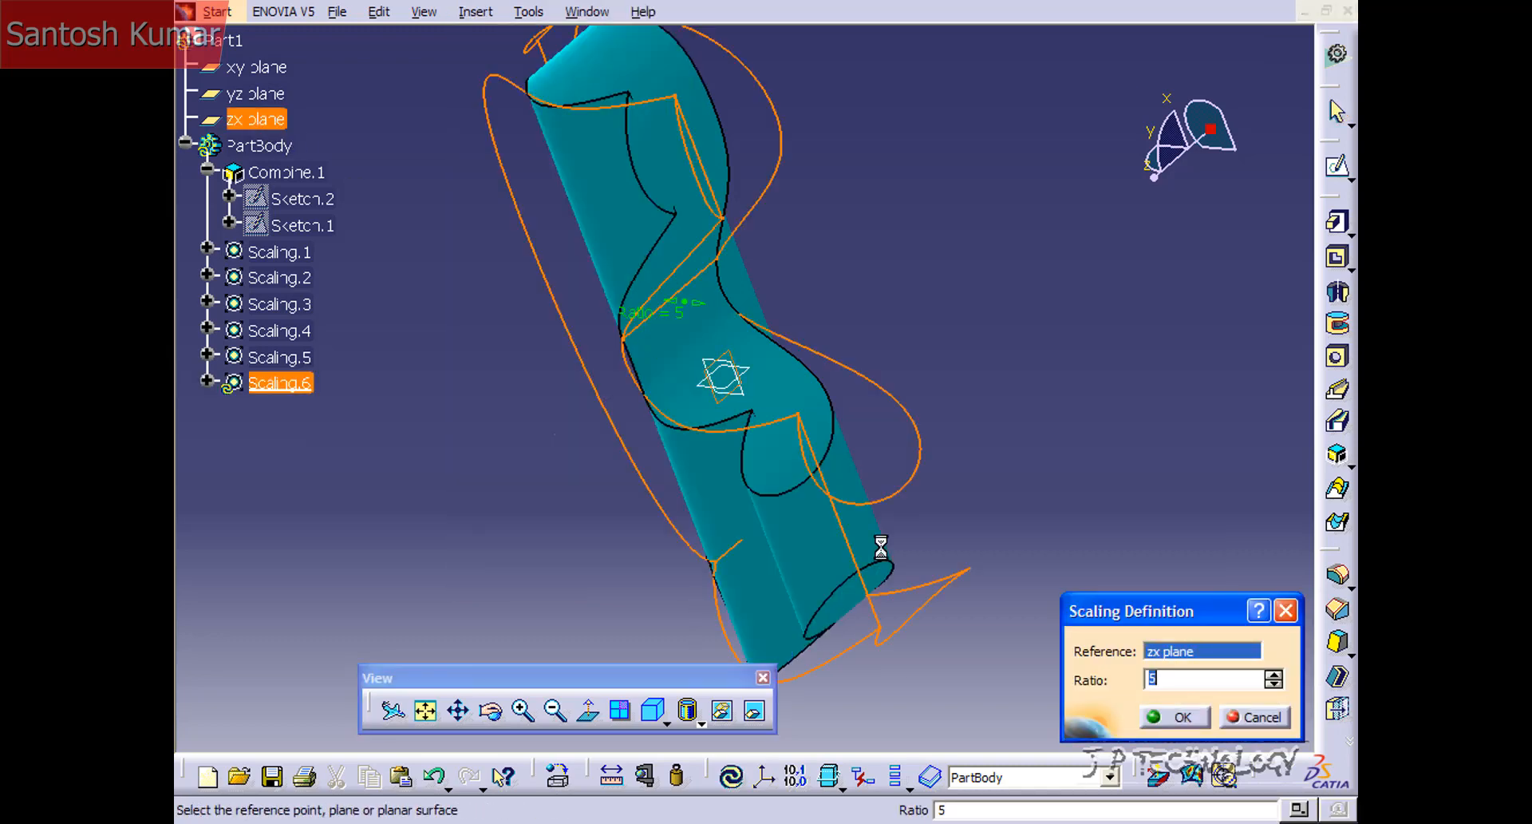
click(1159, 717)
middle_drag(872, 298, 845, 577)
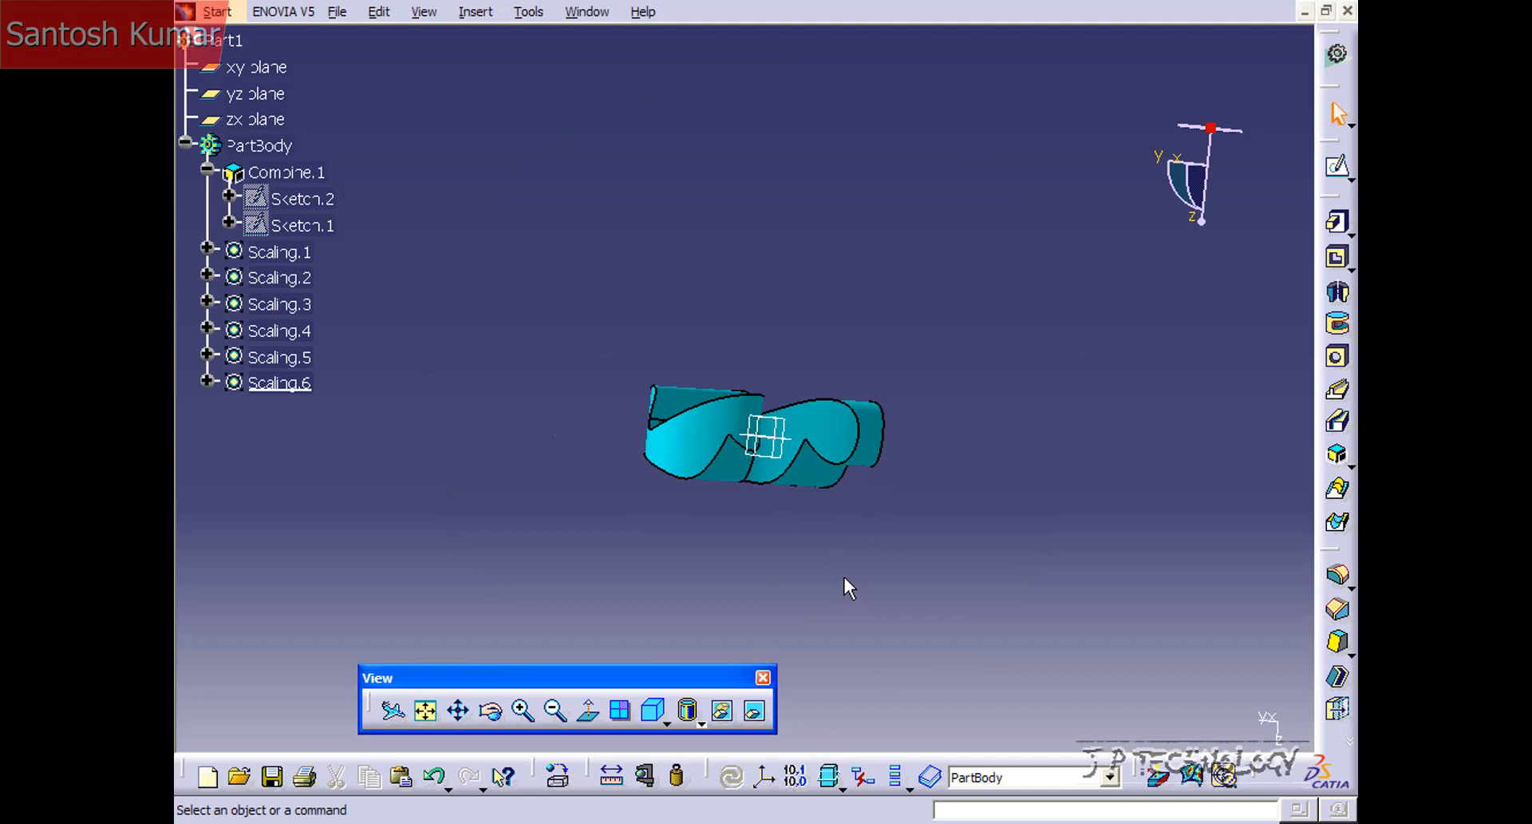